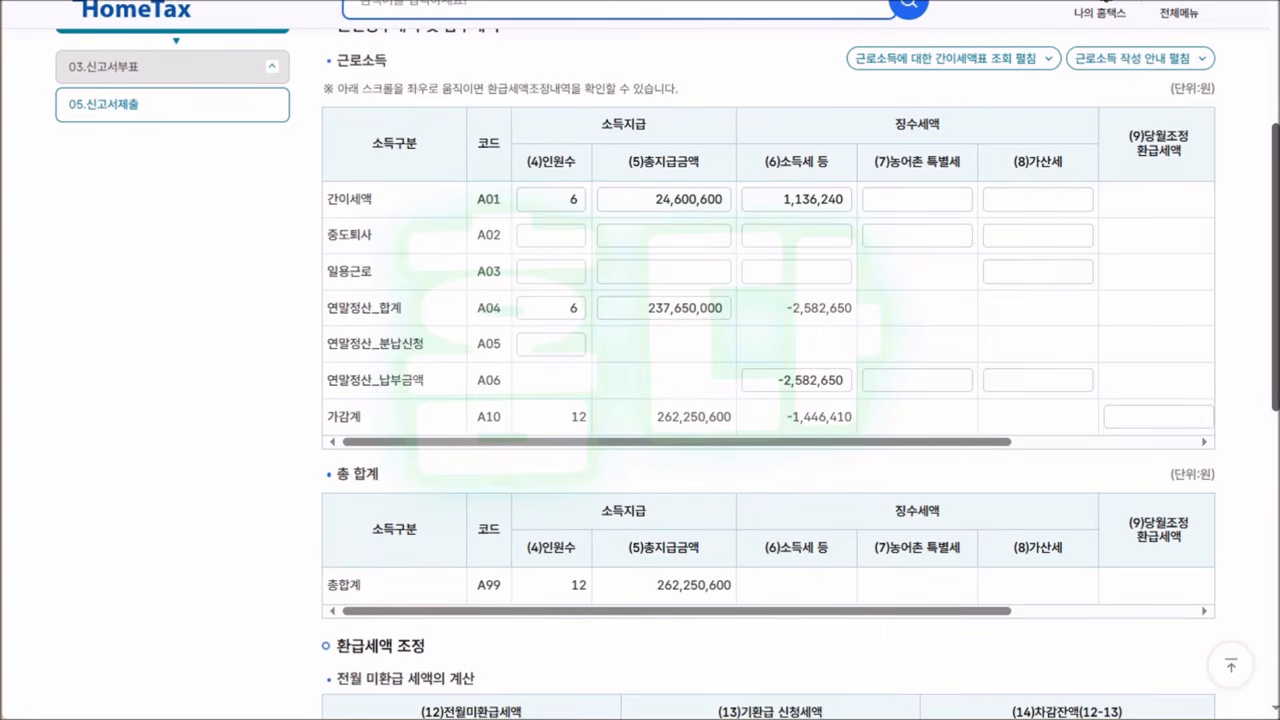
Set the (9)당월조정 환급세액 of the 근로소득 가감계 (A10) row to 1,060,000.
scroll(1168, 630, "down", 5)
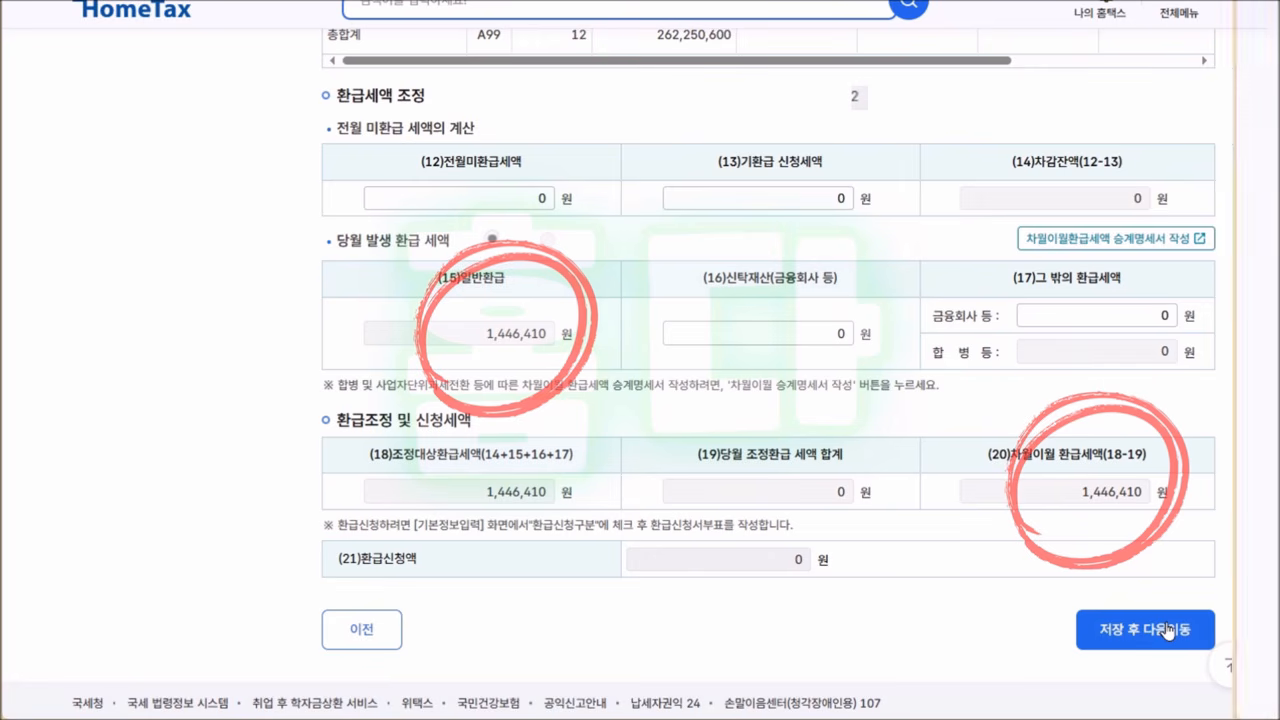
left_click_drag(1275, 366, 1275, 166)
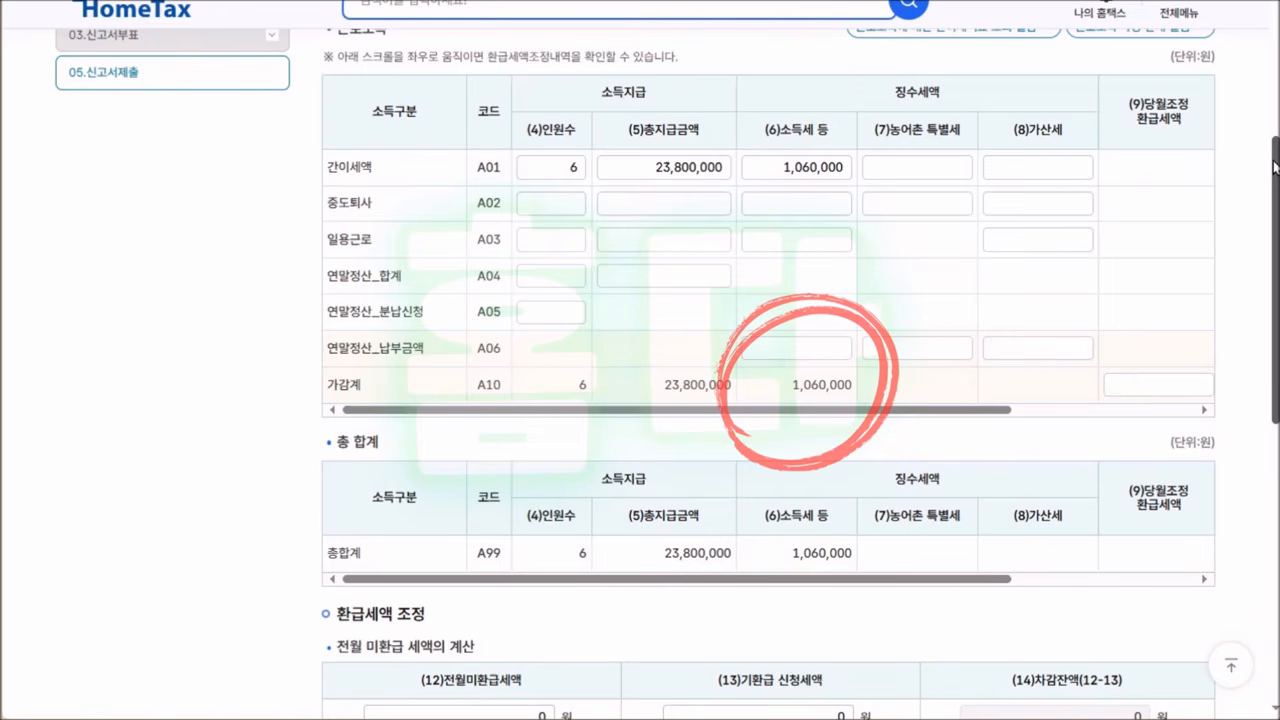
scroll(1231, 388, "up", 1)
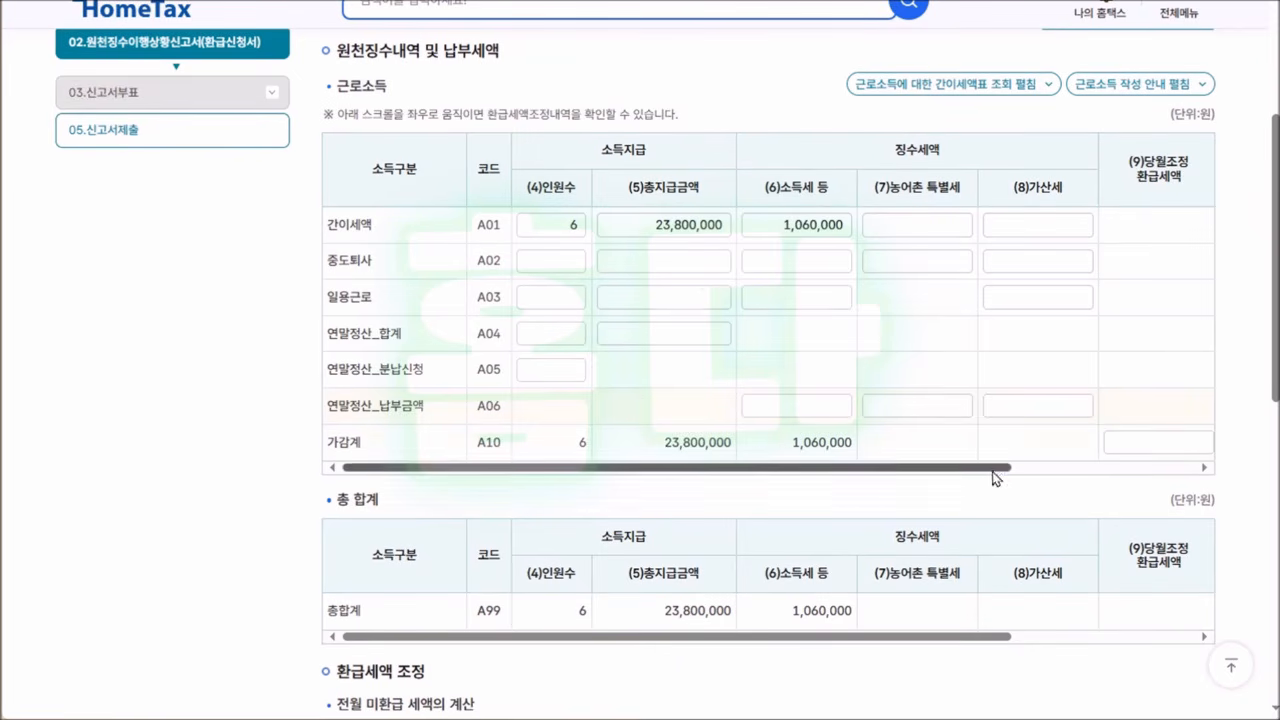
left_click_drag(1005, 467, 1187, 467)
left_click(943, 448)
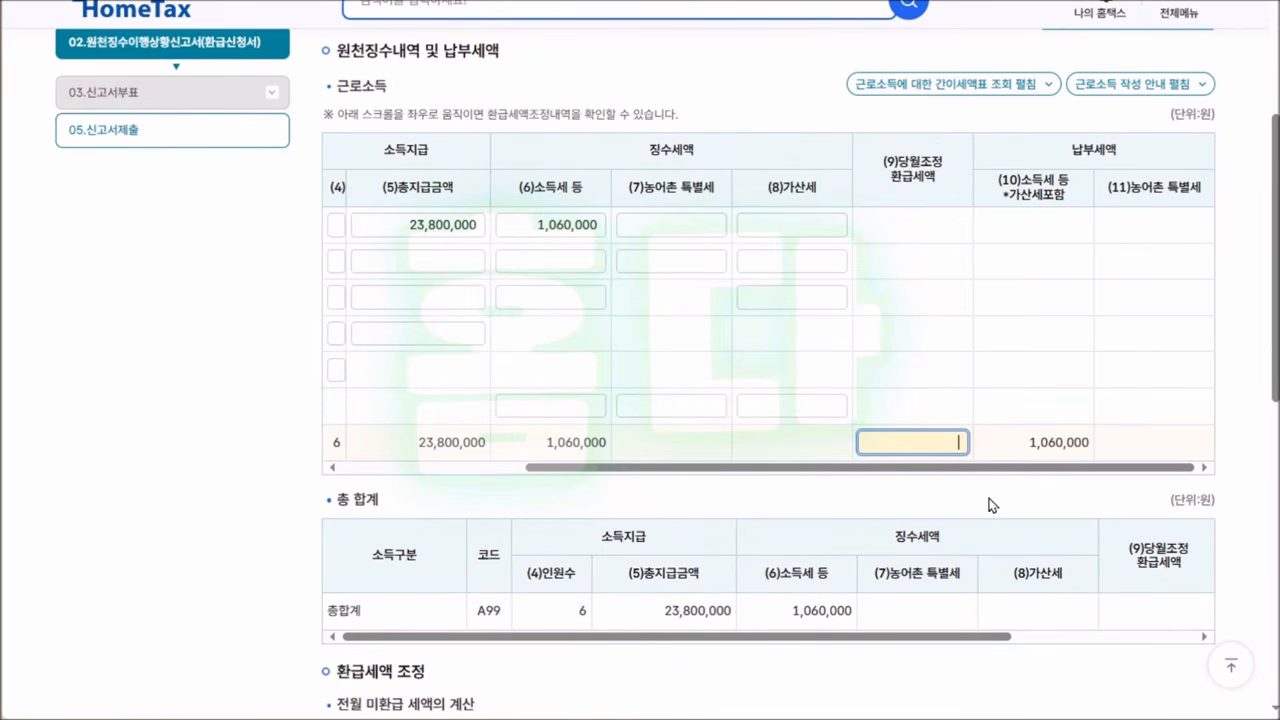
type("1,060,000")
left_click(995, 507)
Enter 1,446,410 as the (12)전월미환급세액 in the 환급세액 조정 section.
scroll(995, 507, "down", 4)
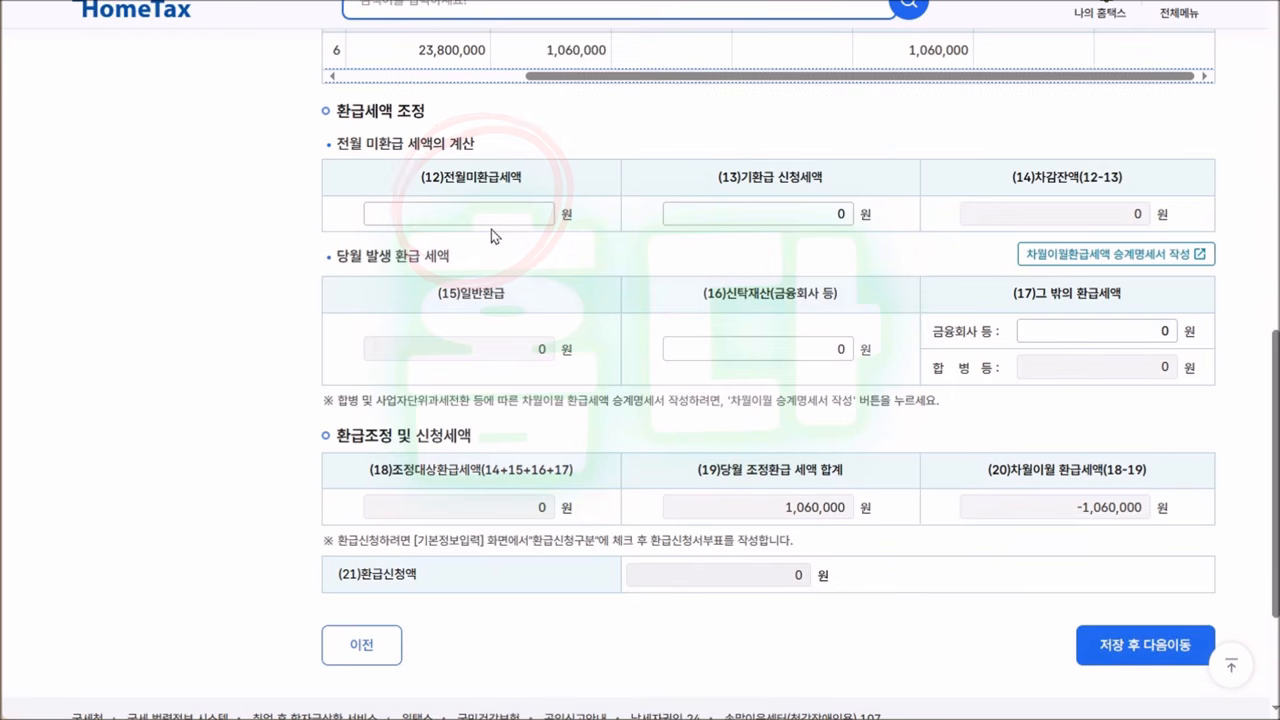
left_click(489, 213)
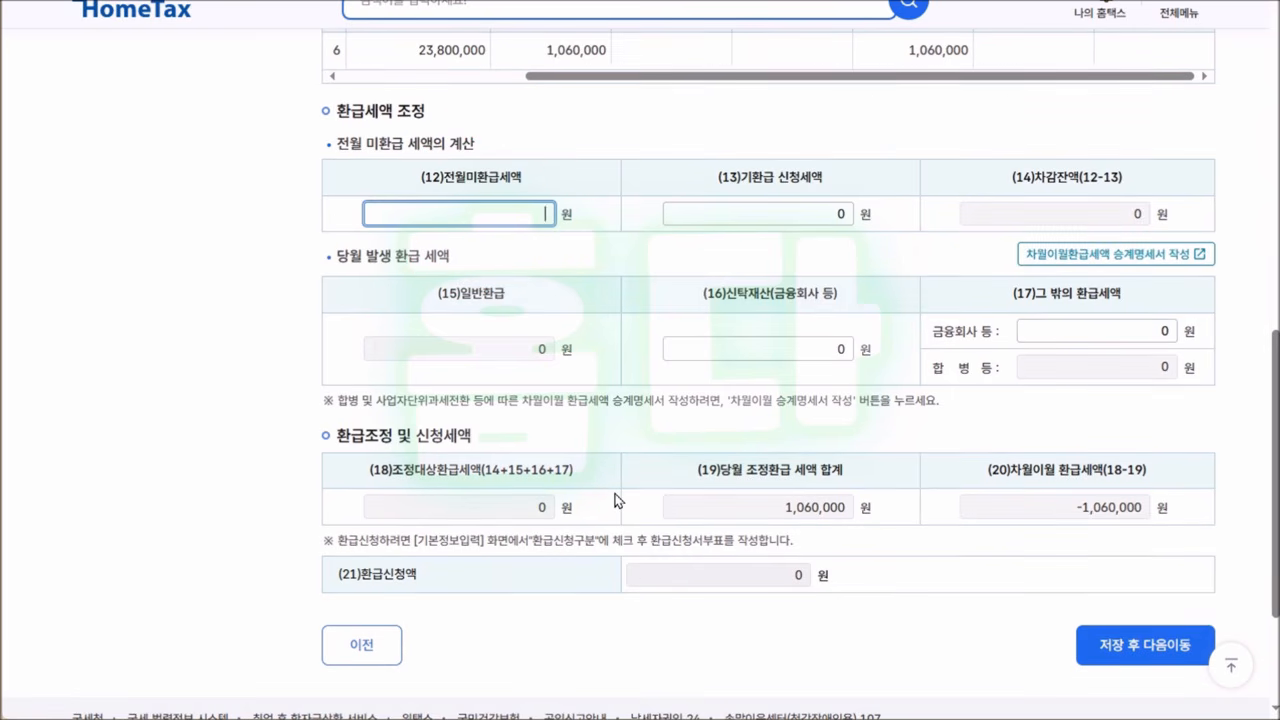
type("1,446,410")
left_click(611, 436)
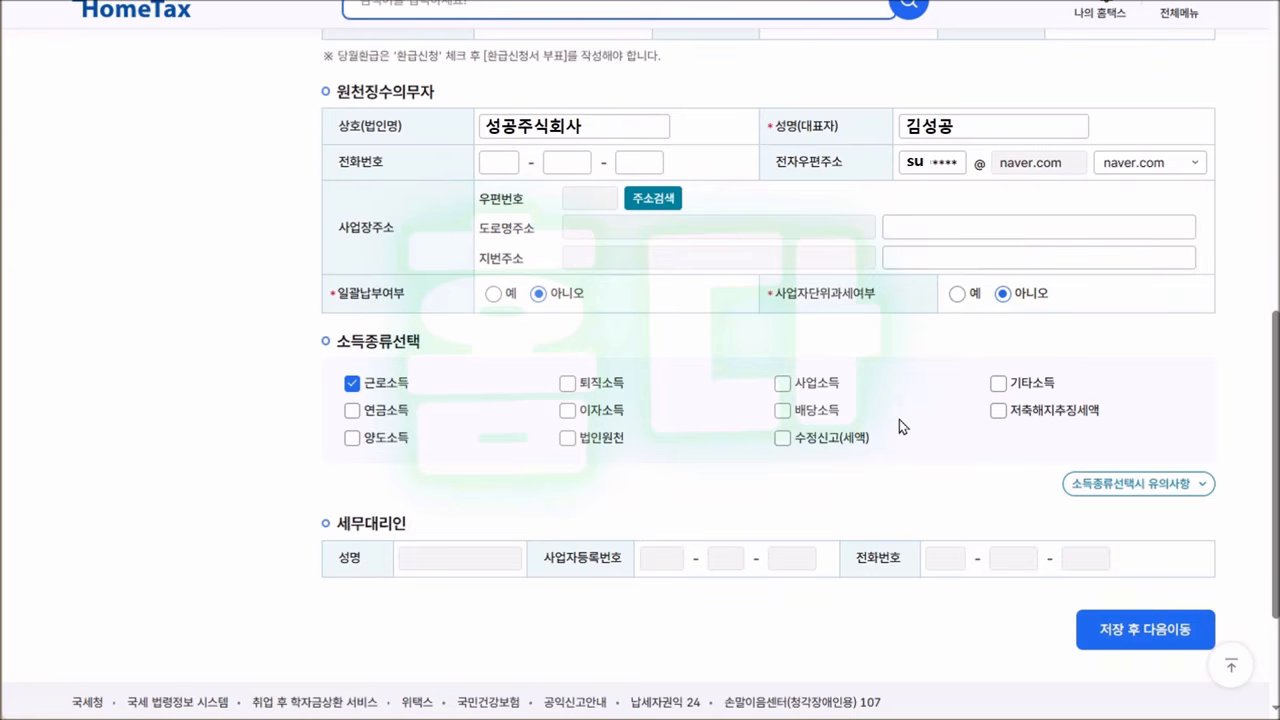
Include 퇴직소득 in the income types and set the 근로소득 A10 row's (9)당월조정 환급세액 to 347,900.
left_click(585, 387)
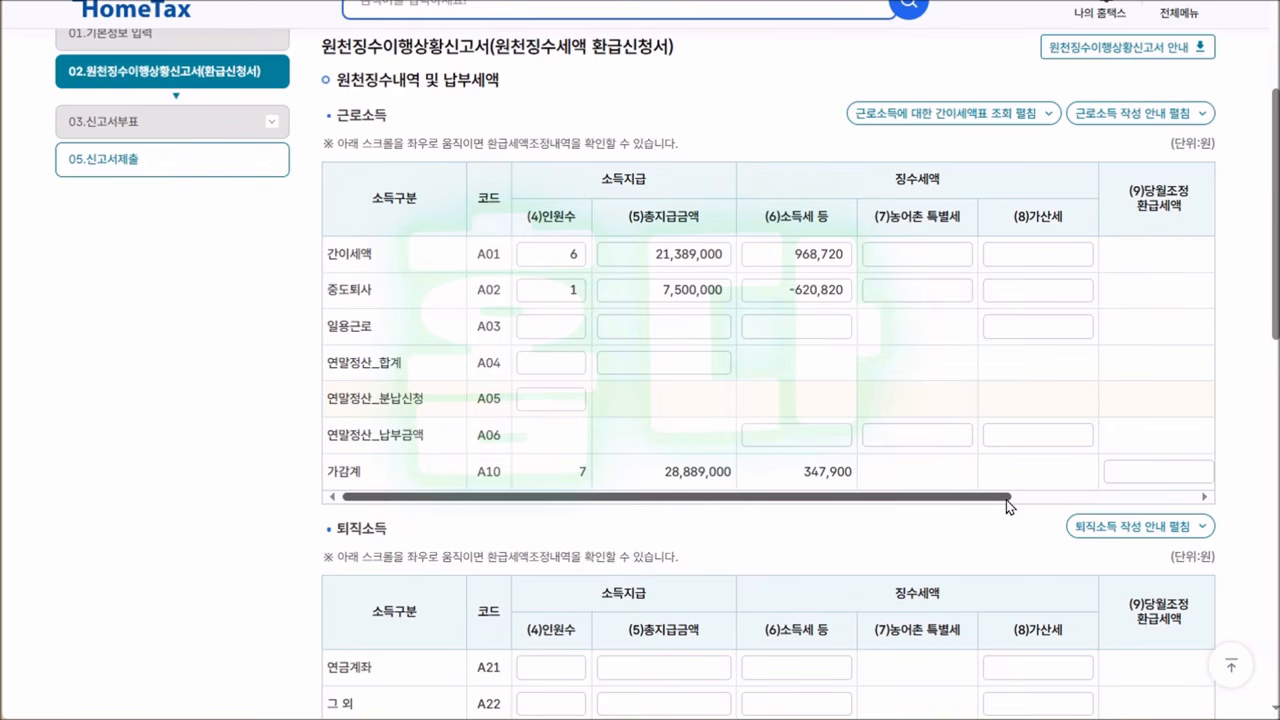
left_click_drag(1008, 505, 1200, 497)
left_click(940, 470)
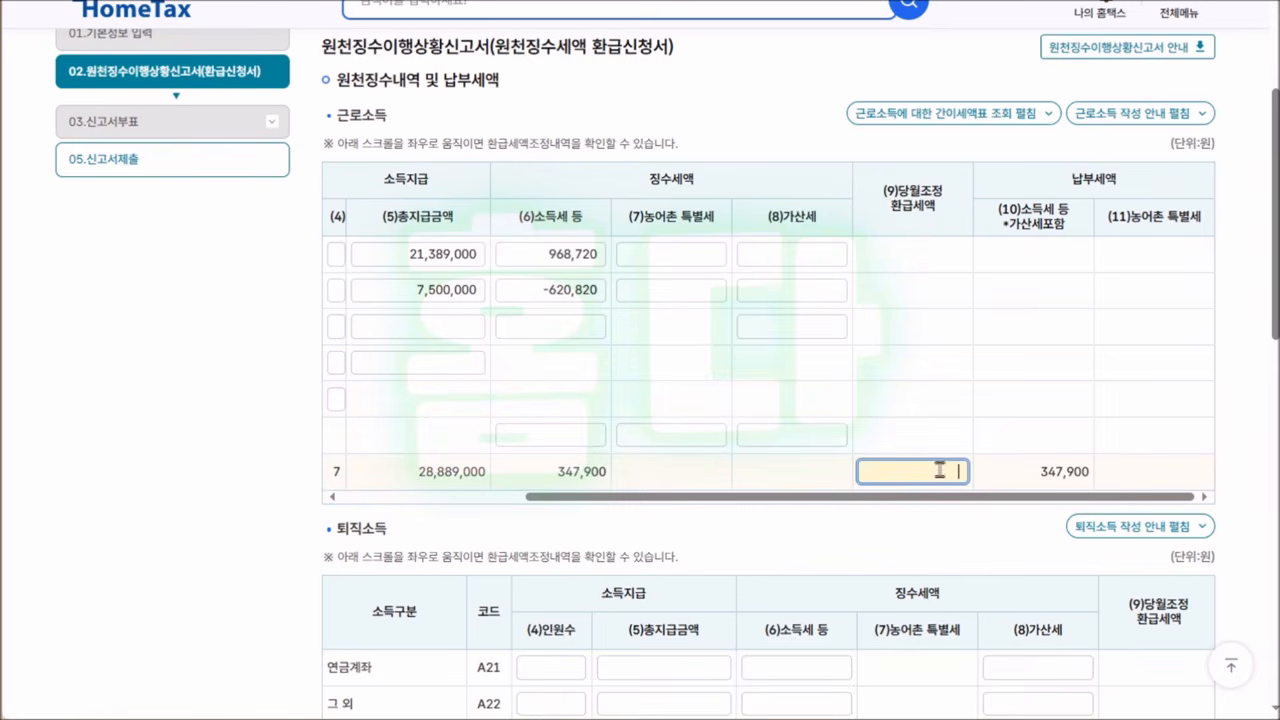
type("347,900")
left_click(951, 527)
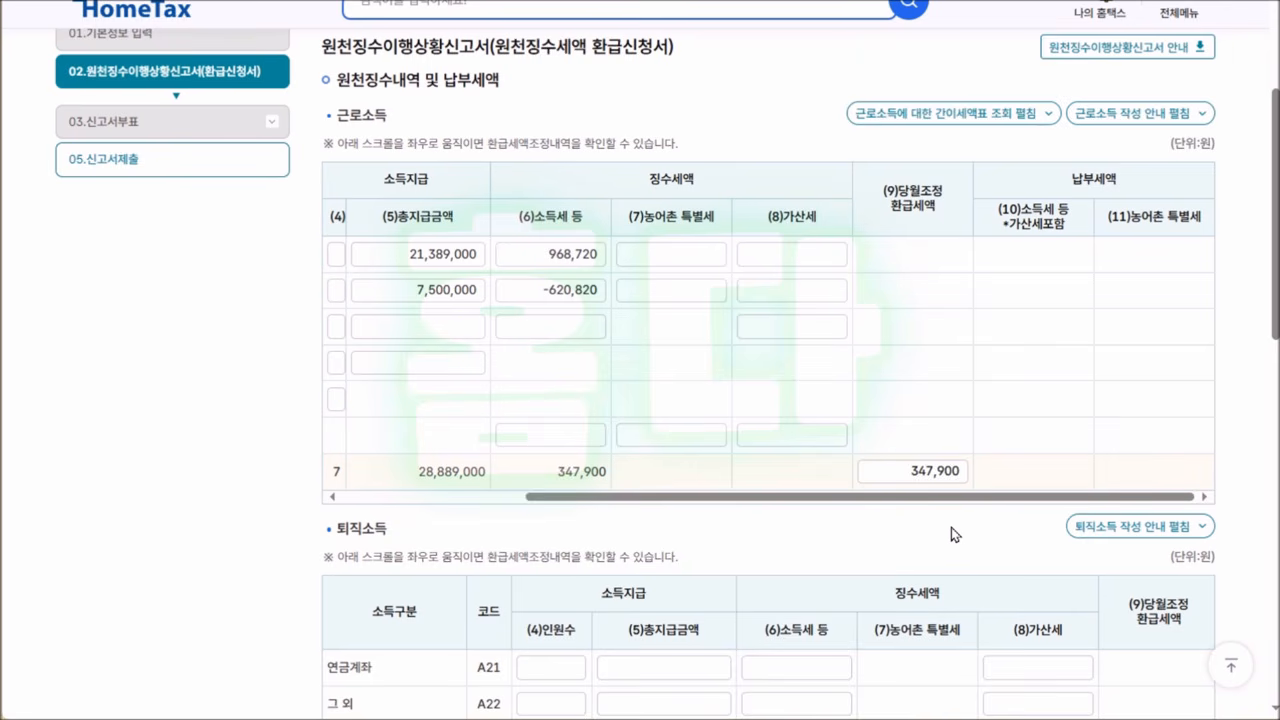
Set the (9)당월조정 환급세액 of the 퇴직소득 total row to 38,510.
scroll(1047, 491, "down", 5)
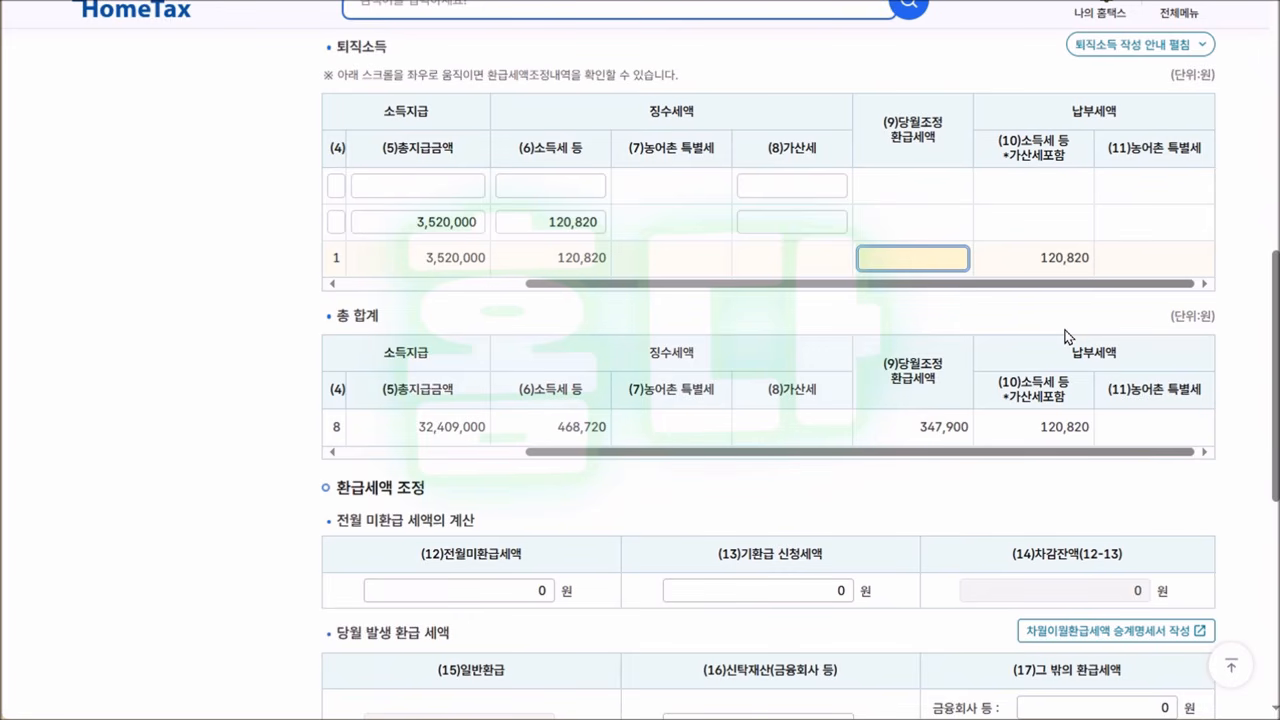
type("38,510")
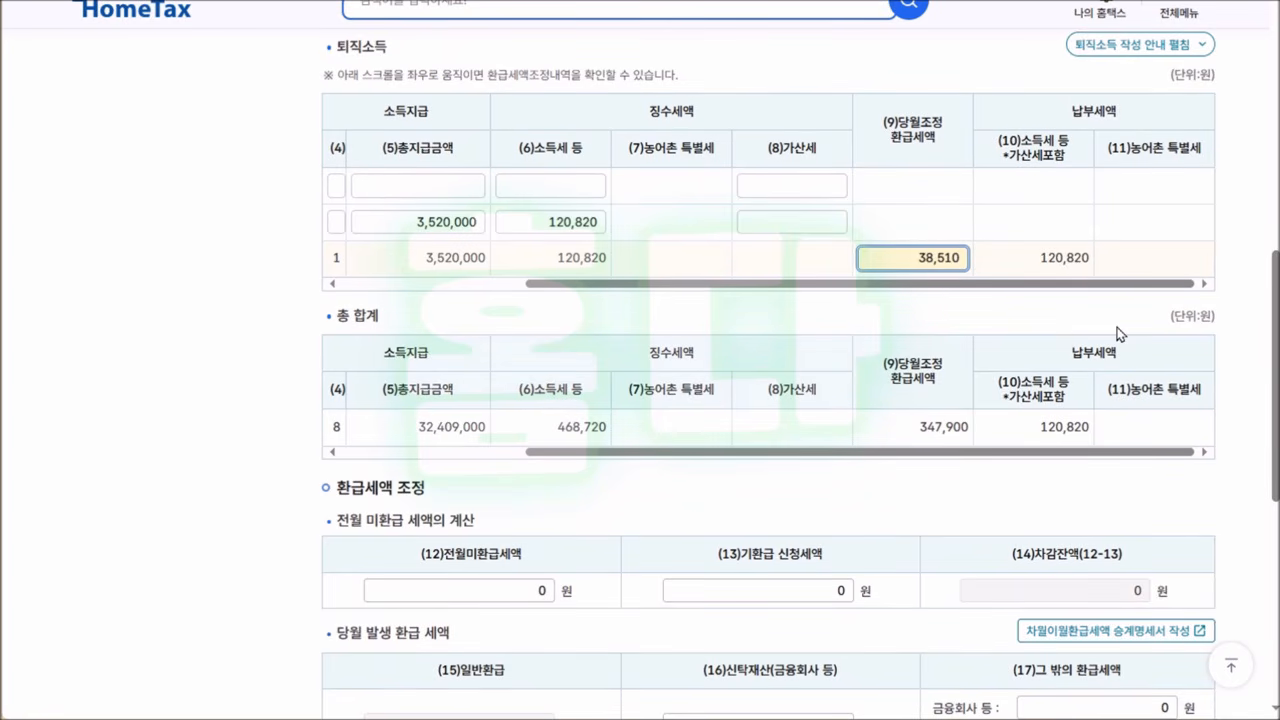
left_click(1117, 333)
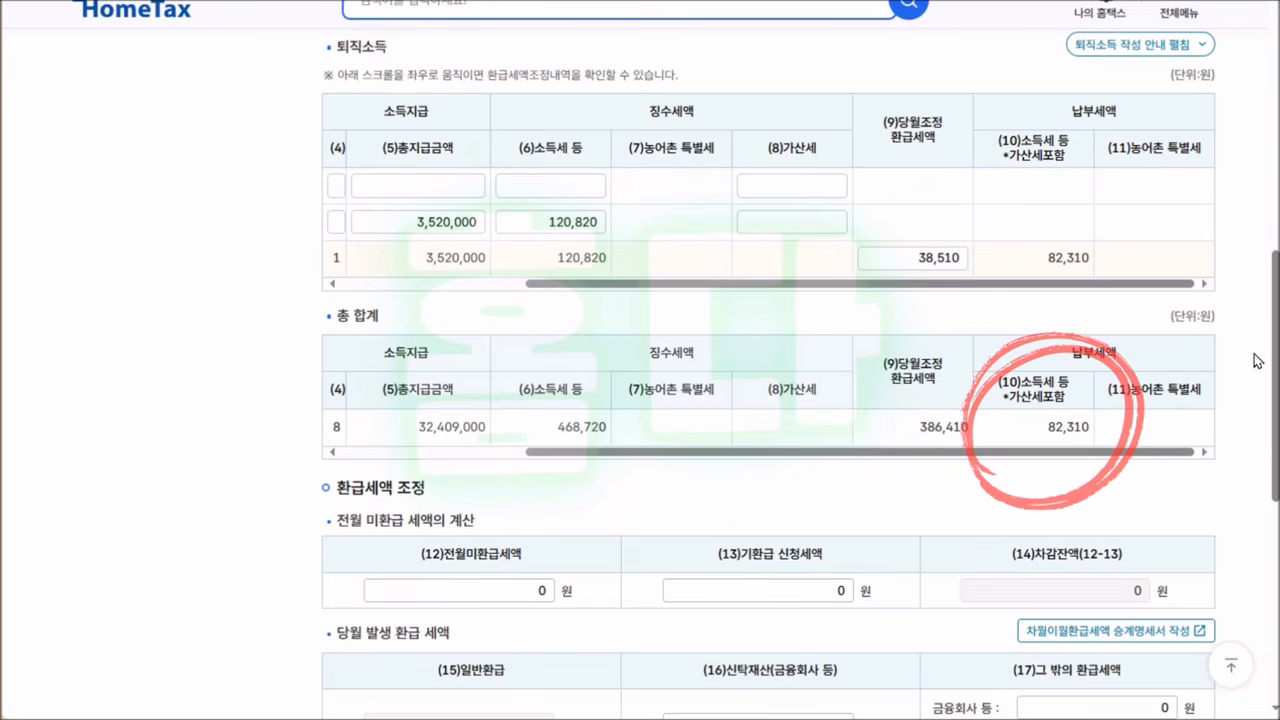
Enter 1,446,410 as the (12)전월미환급세액 and 1,060,000 as the (13)기환급 신청세액.
scroll(484, 217, "down", 4)
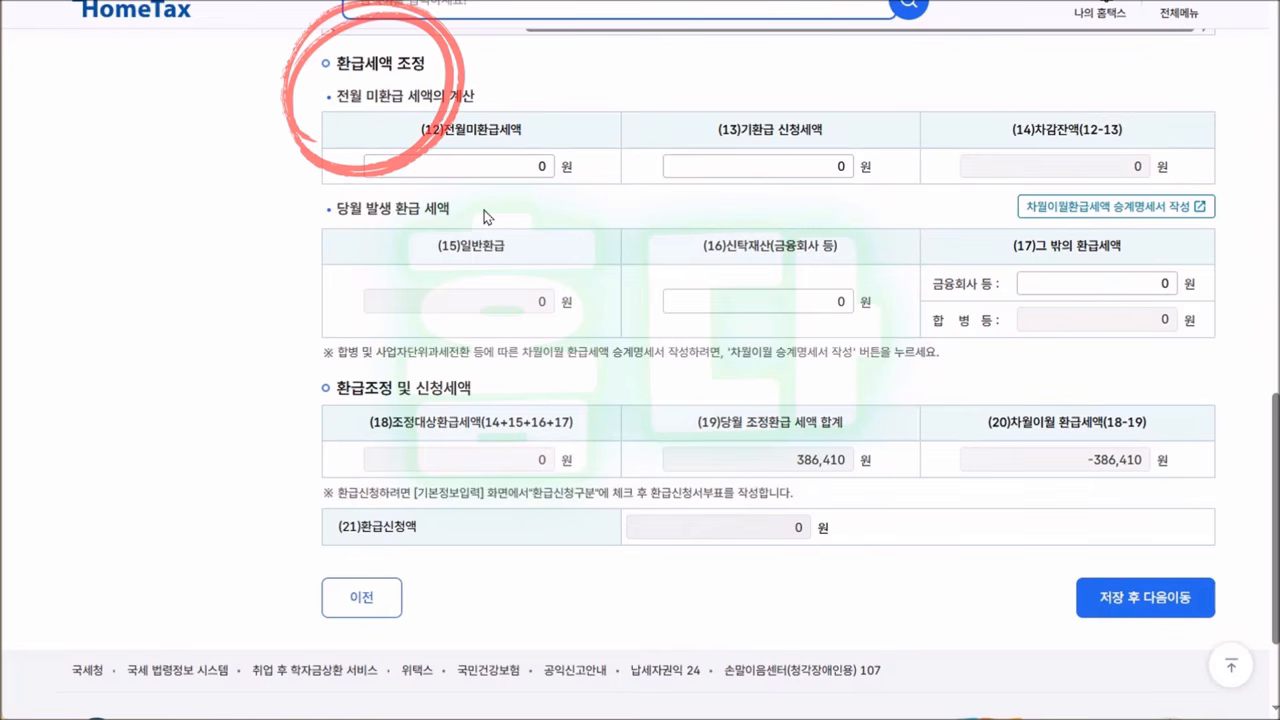
left_click(482, 168)
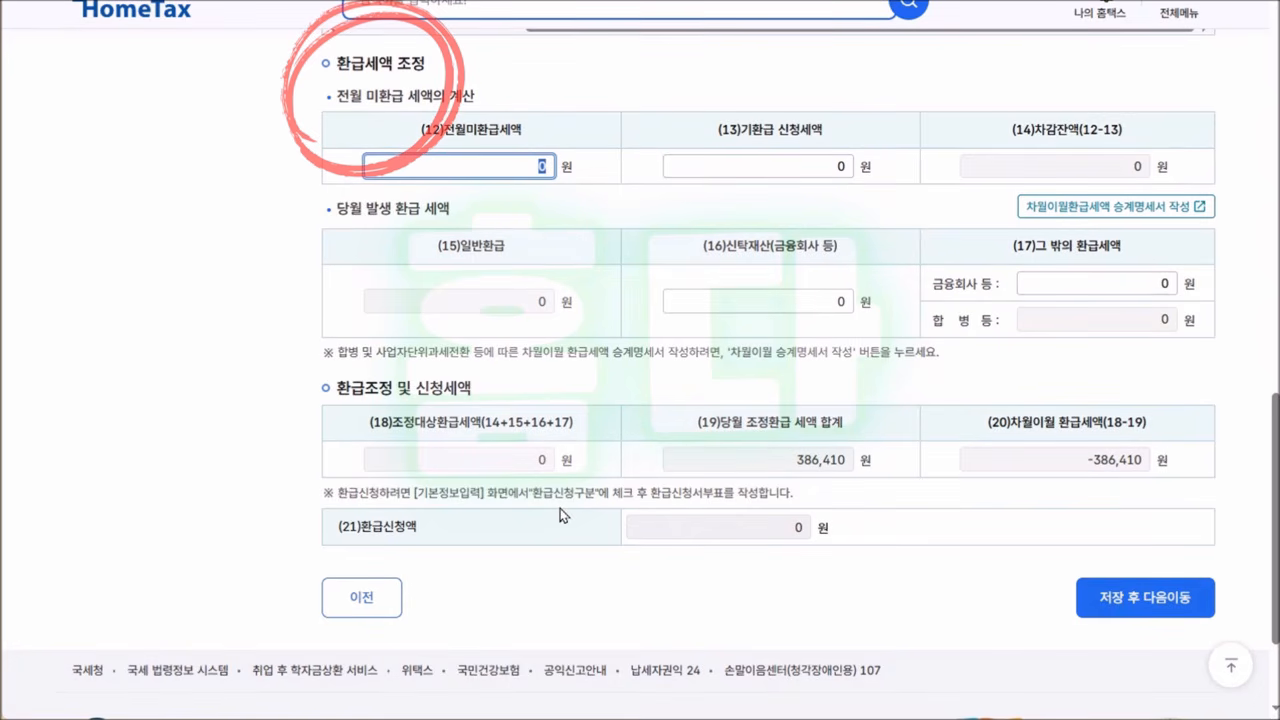
type("1,446,410")
left_click(740, 167)
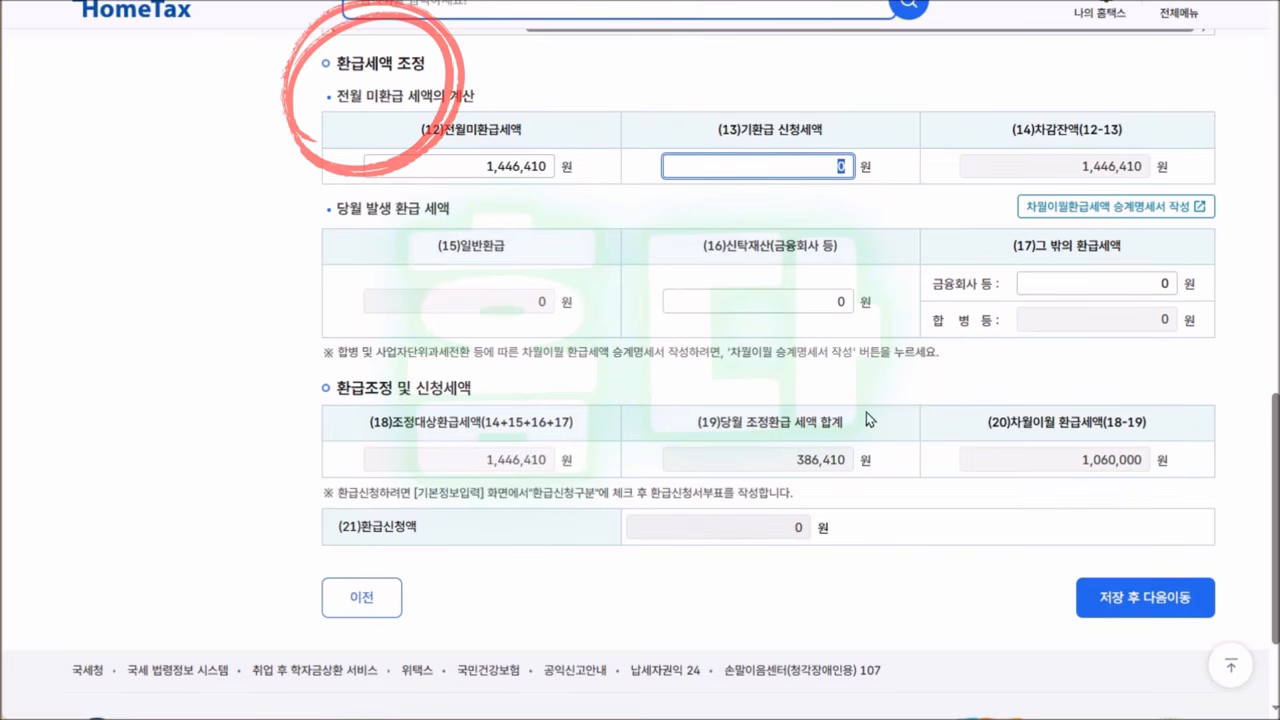
type("1,060,000")
left_click(942, 369)
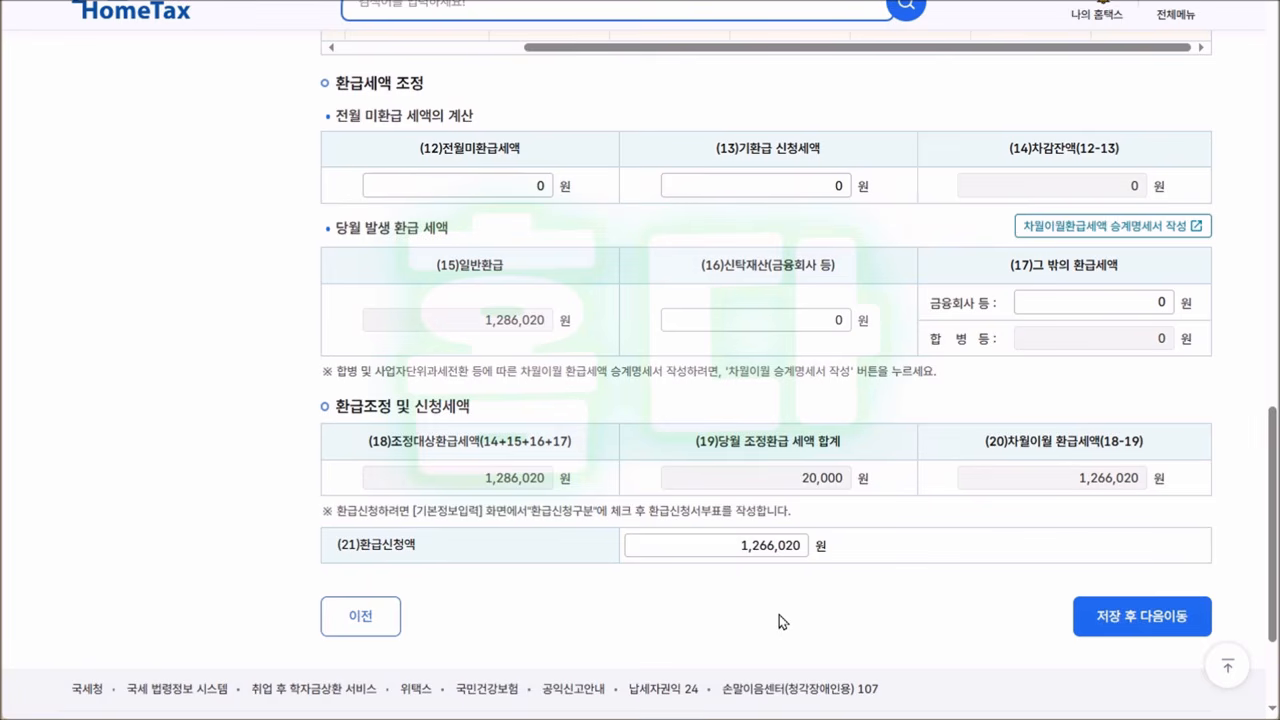
Save the withholding report and advance through both 신고서부표 pages, without selecting any income type, to the 환급신청서부표.
left_click(1105, 613)
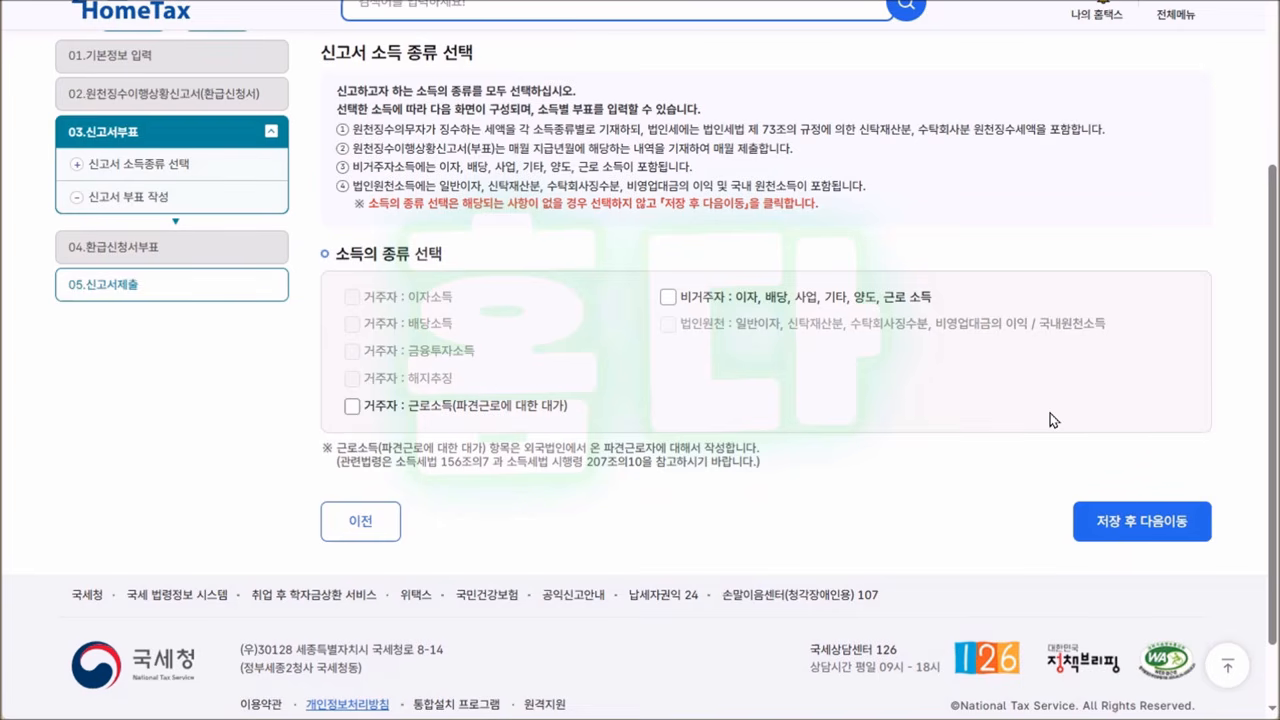
left_click(1127, 520)
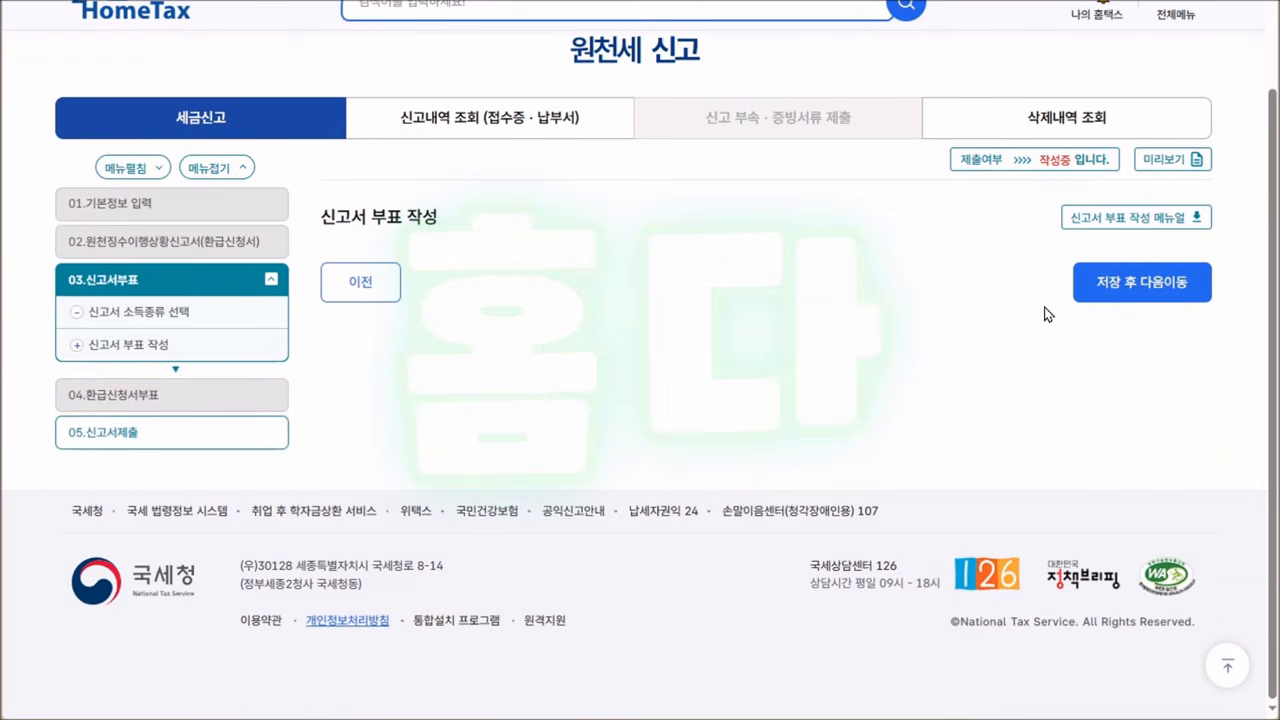
left_click(1116, 287)
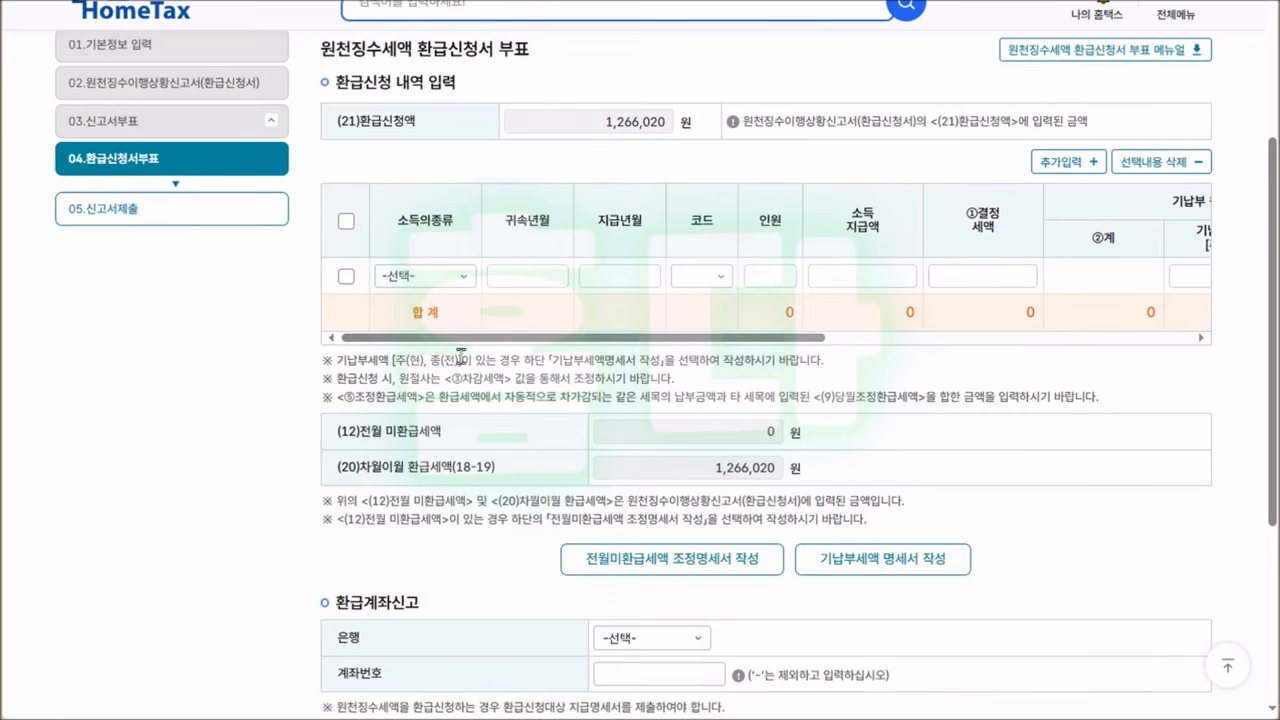
Set the refund application row's income type to 근로소득 and both its 귀속년월 and 지급년월 to 2025-02.
left_click(465, 279)
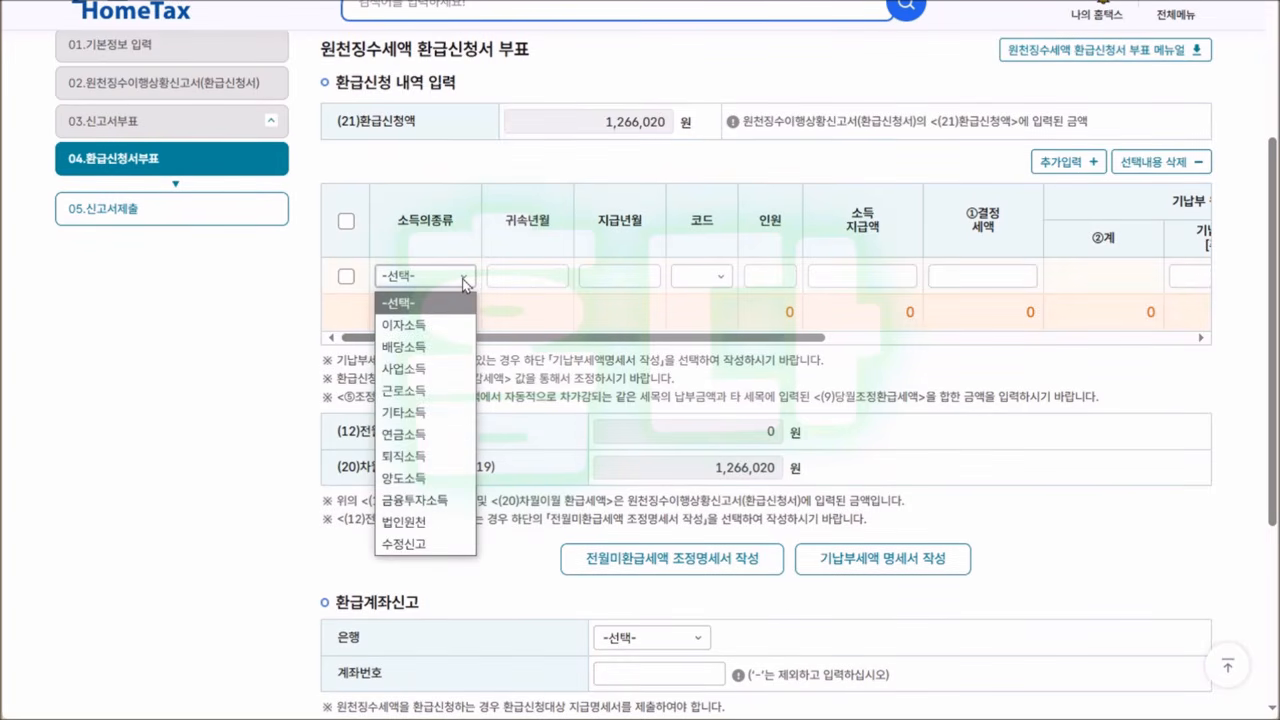
left_click(437, 390)
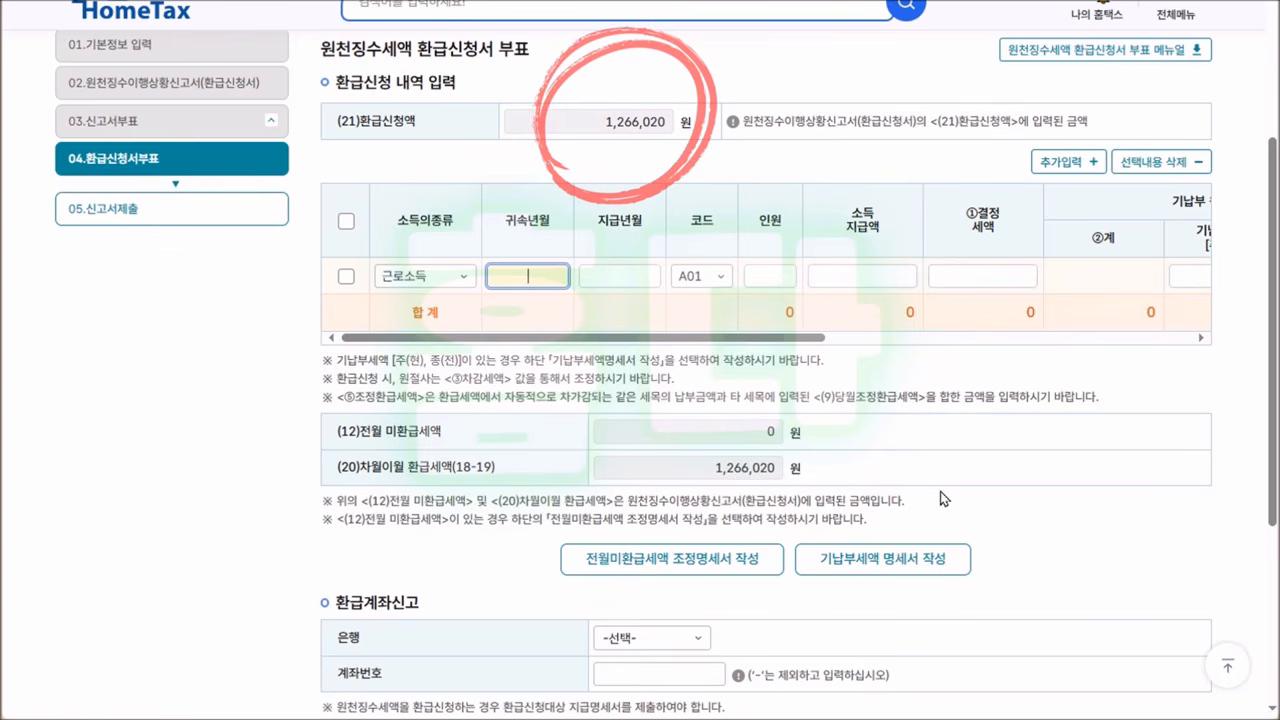
type("2025")
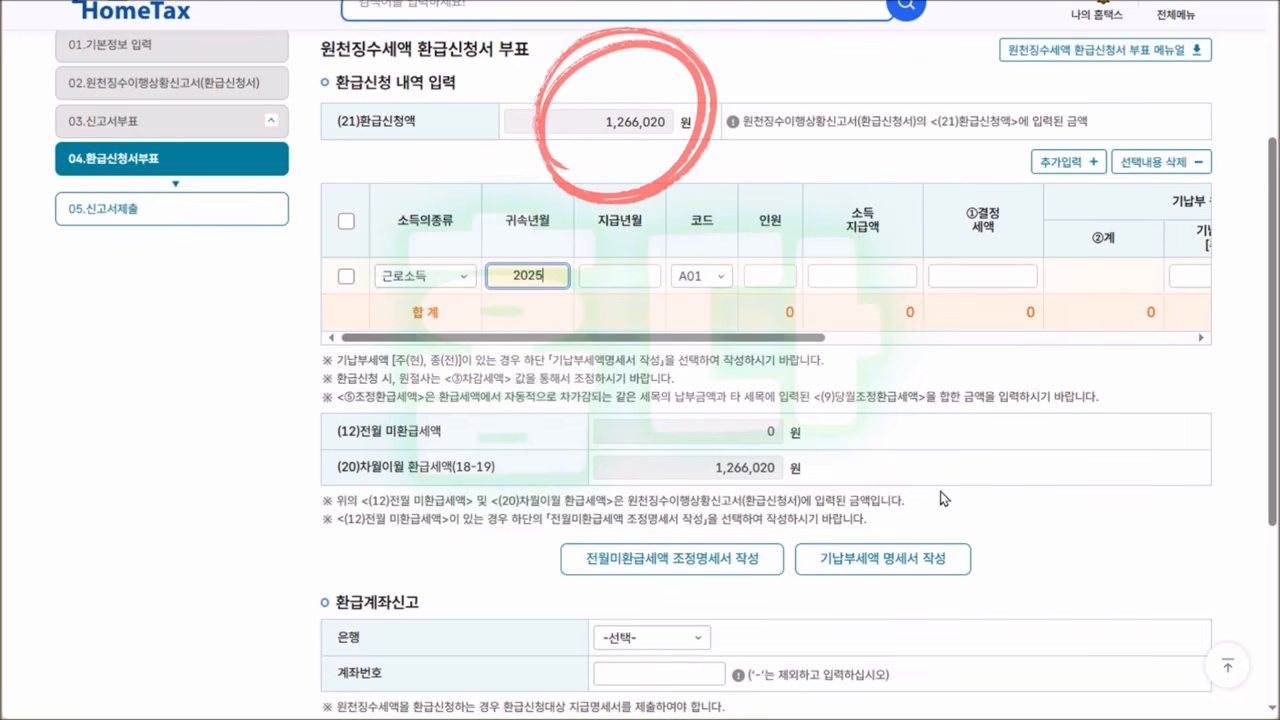
type("-02")
left_click(1121, 384)
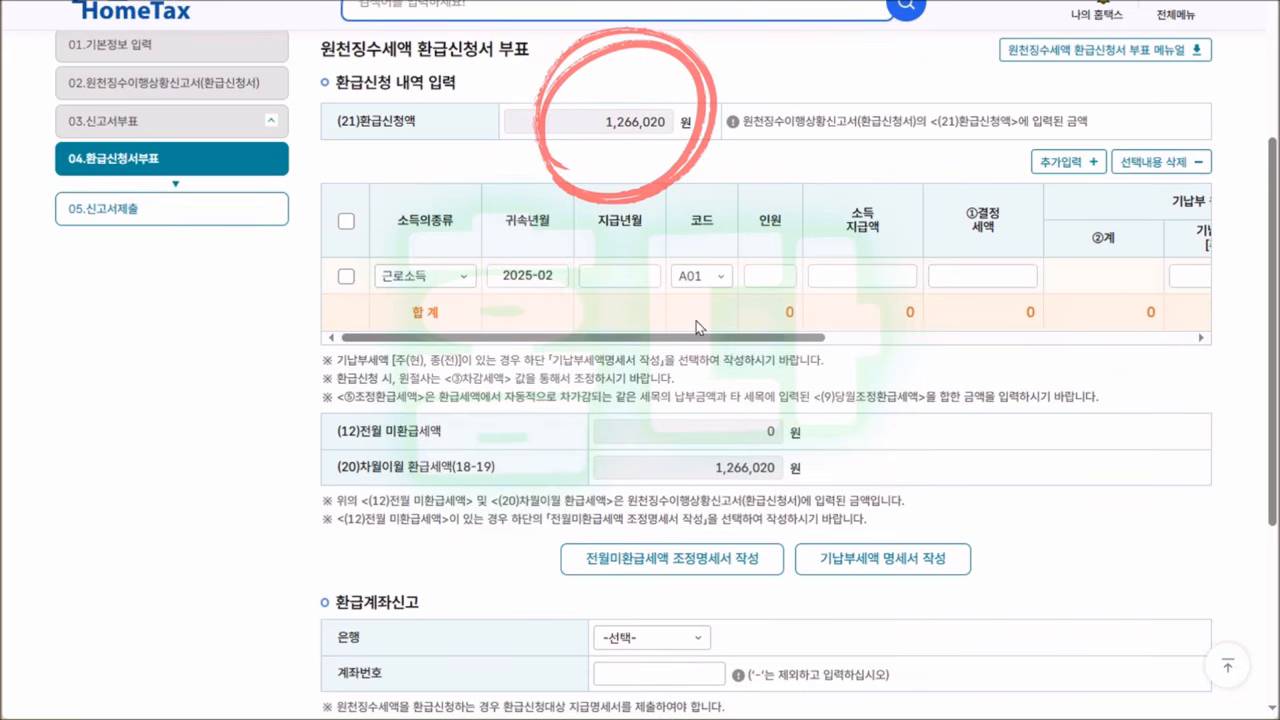
left_click(628, 276)
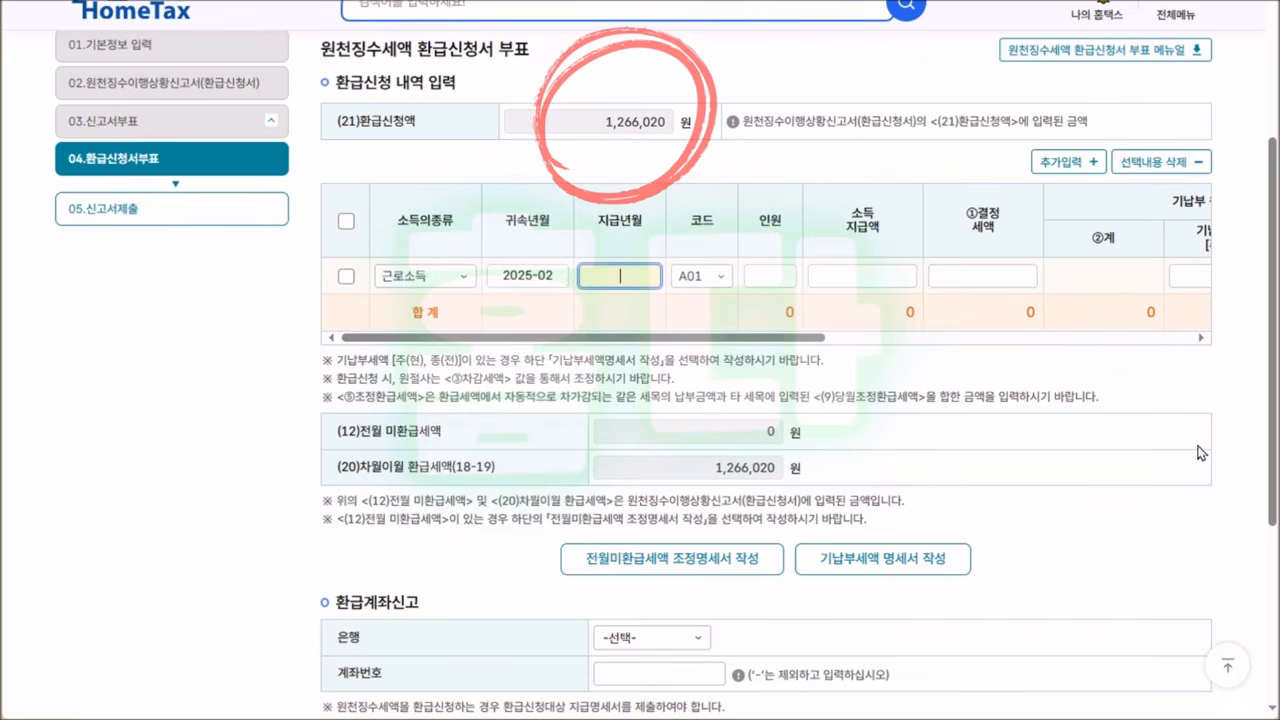
type("202502")
left_click(1060, 366)
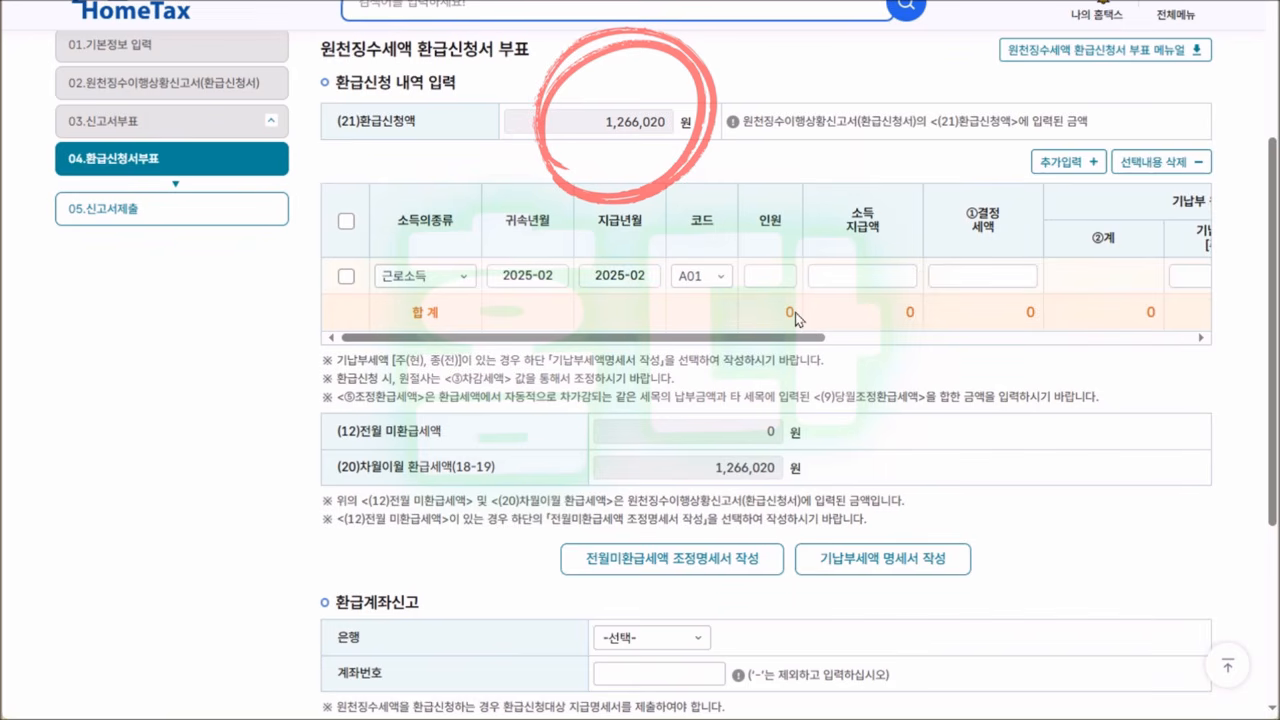
Set the row's code to A04, 인원 to 5, 소득지급액 to 261,400,000 and ①결정세액 to 11,049,940.
left_click(722, 281)
left_click(716, 368)
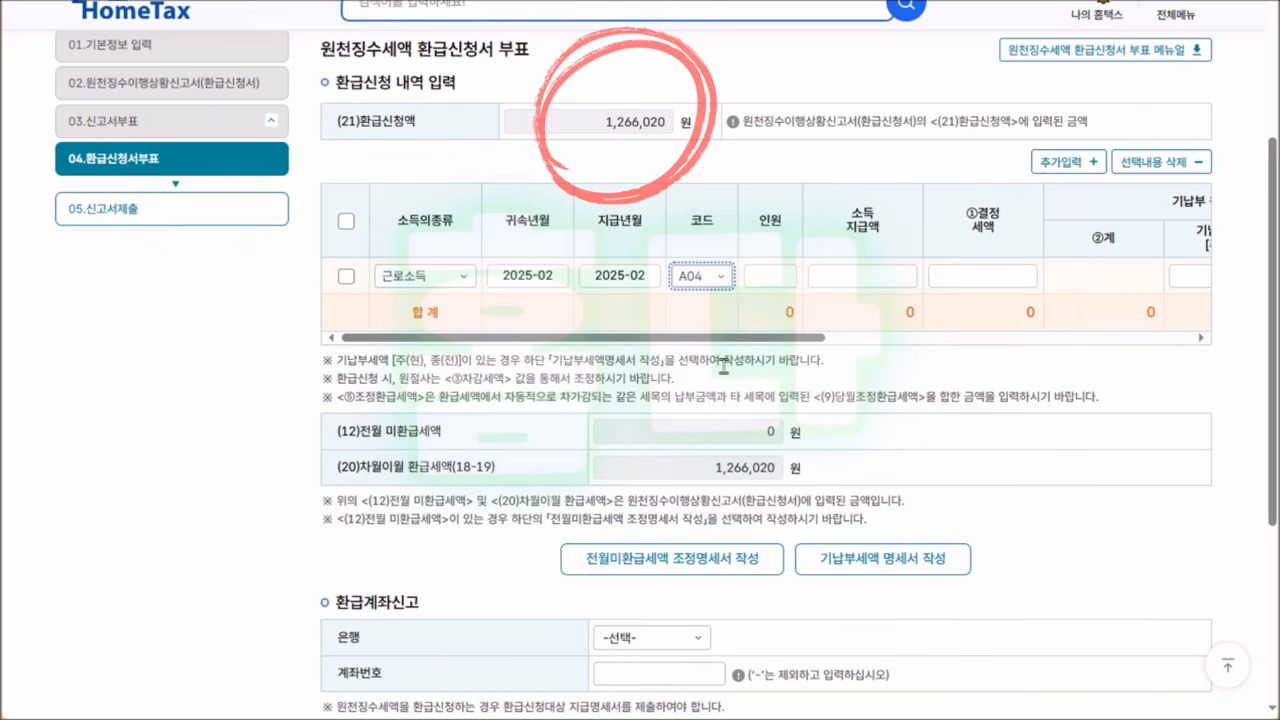
left_click(958, 381)
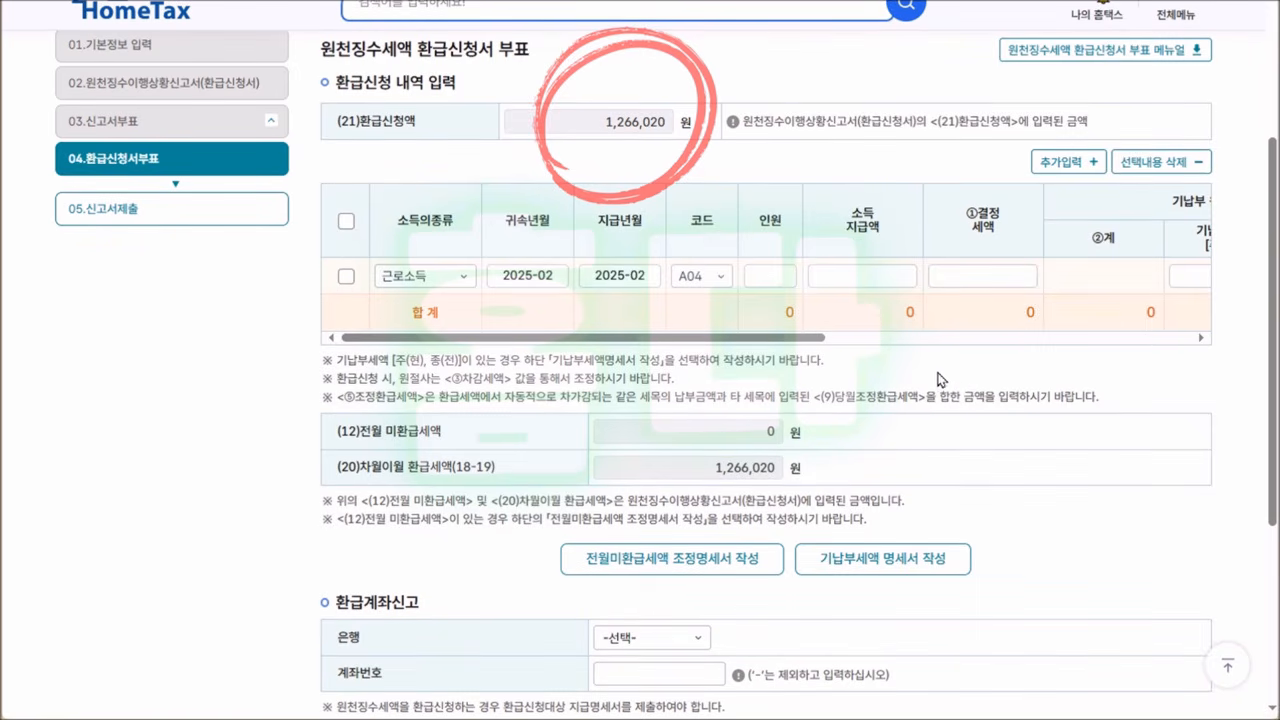
left_click(773, 281)
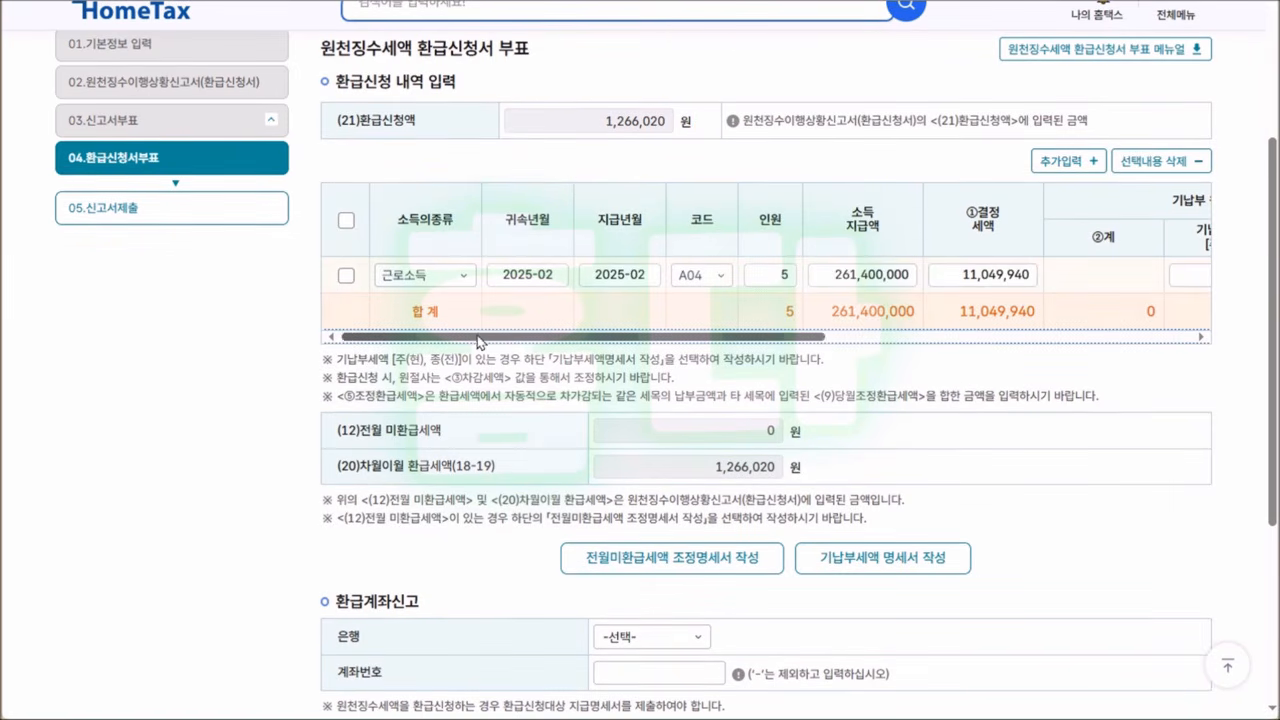
Enter 기납부세액 of 11,815,960 for 주(현) and 520,000 for 종(전), and ⑤조정환급세액 of 20,000.
left_click_drag(504, 338, 723, 341)
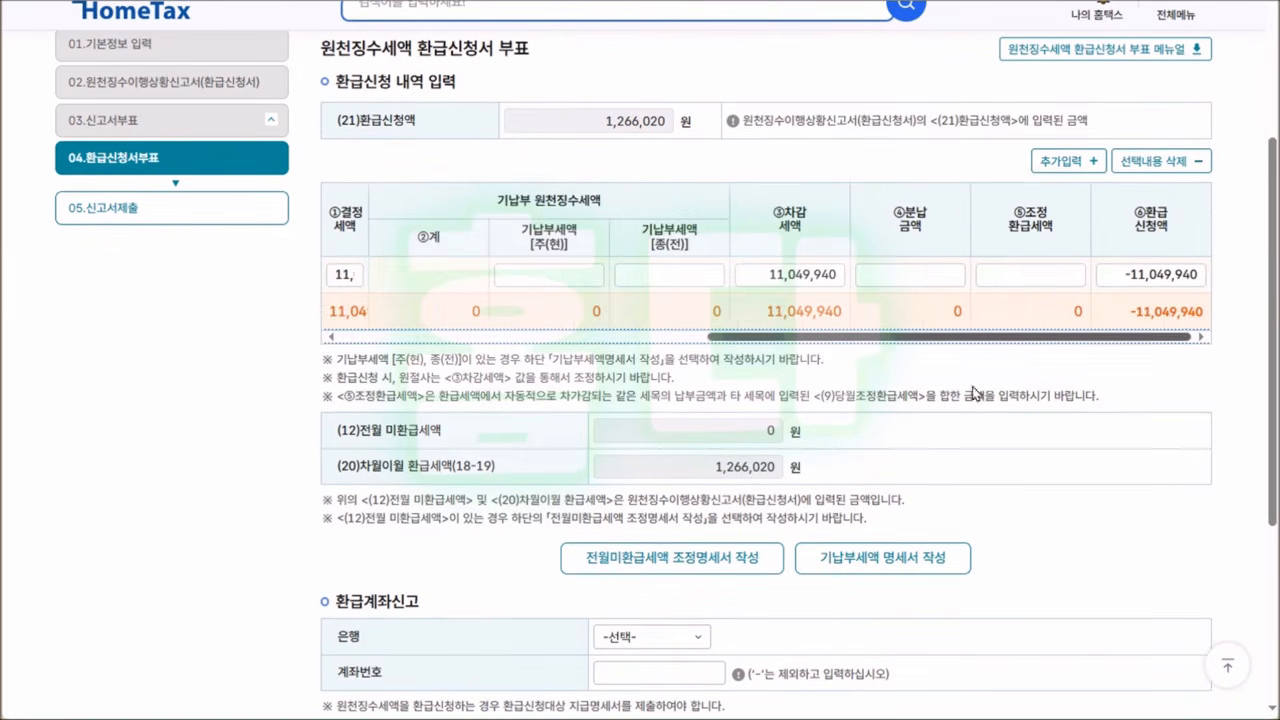
left_click(566, 278)
type("11815,960")
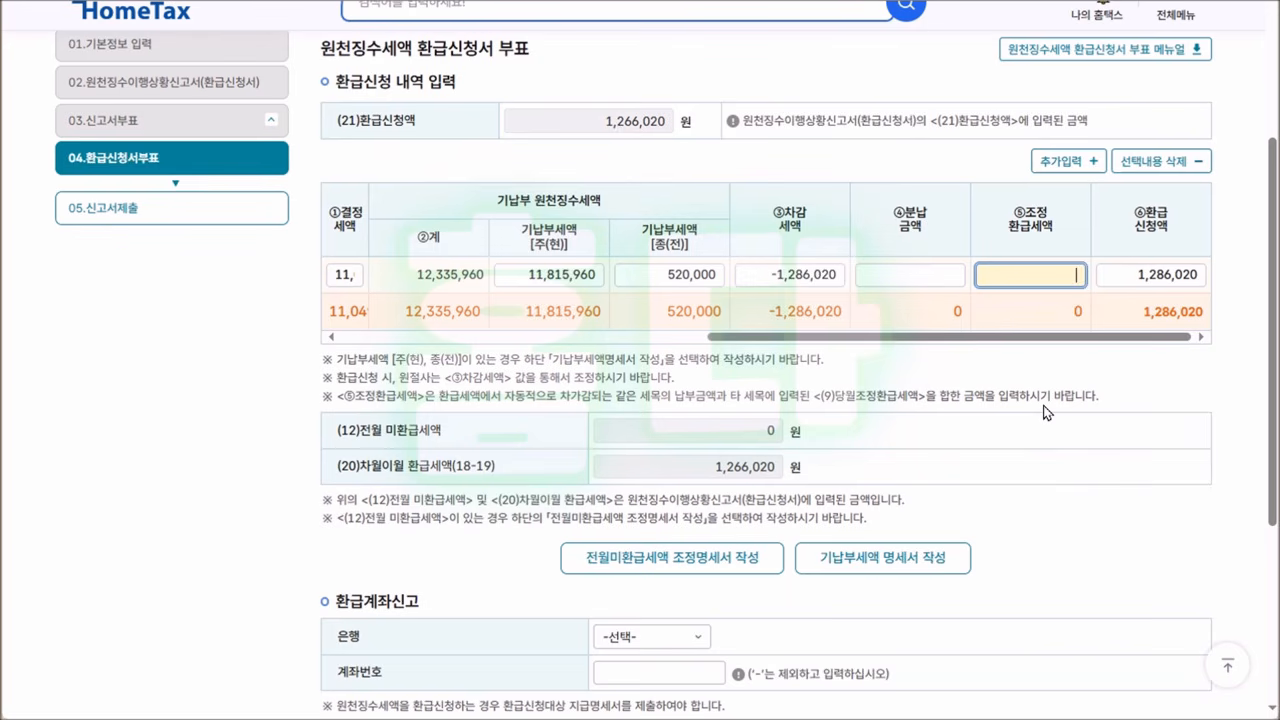
type("20000")
left_click(970, 390)
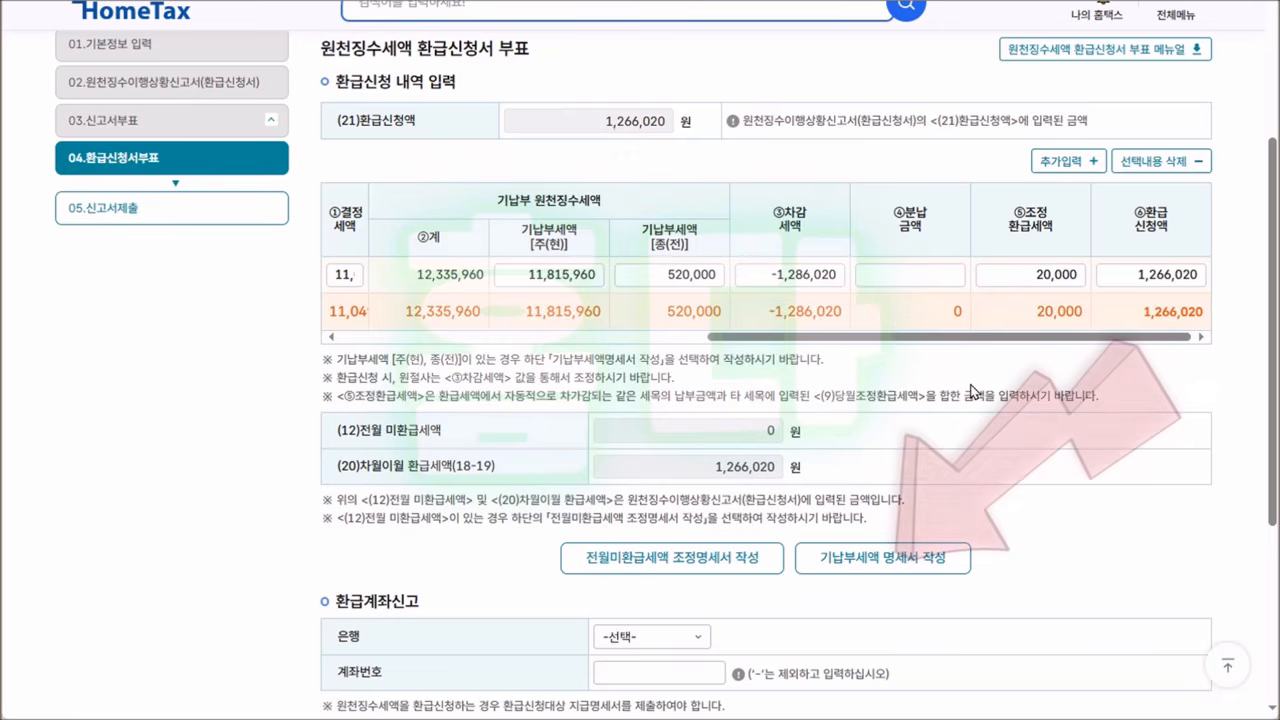
Open the 기납부세액 명세서 and set its first 원천징수 신고 납부 현황 row to 근로소득, with 귀속년월 and 지급년월 2024-01.
left_click(957, 560)
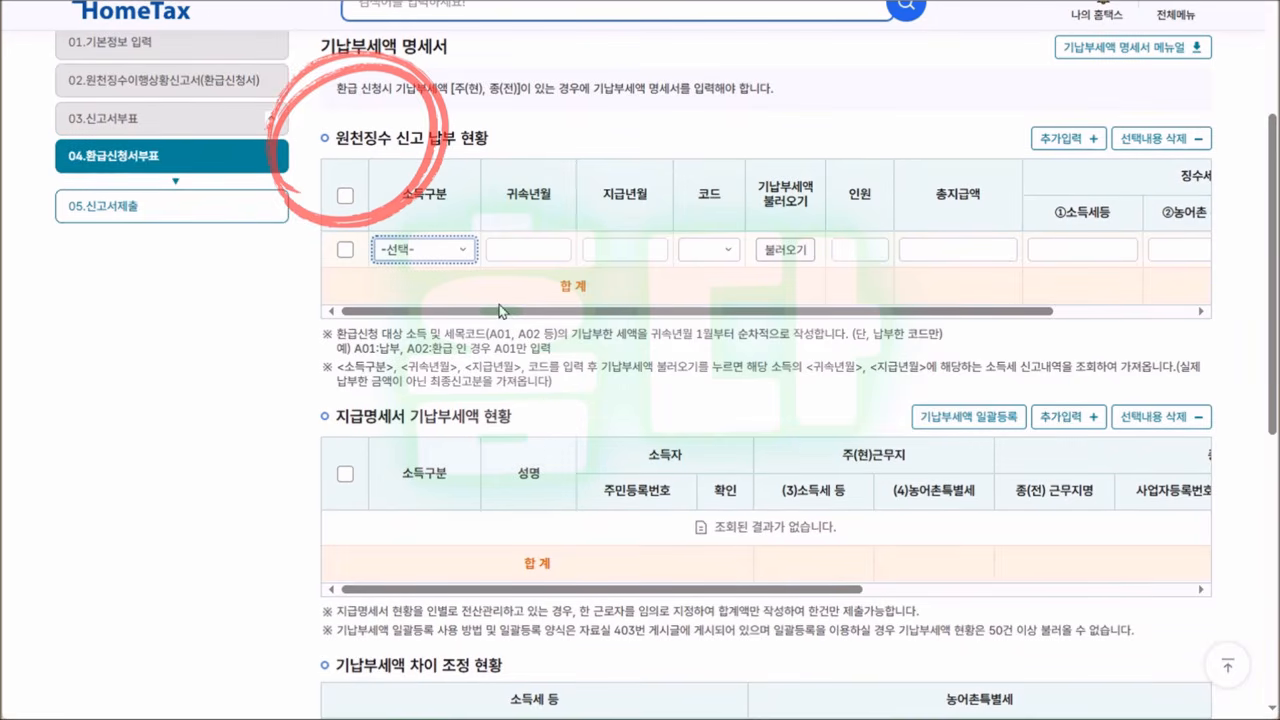
left_click(466, 252)
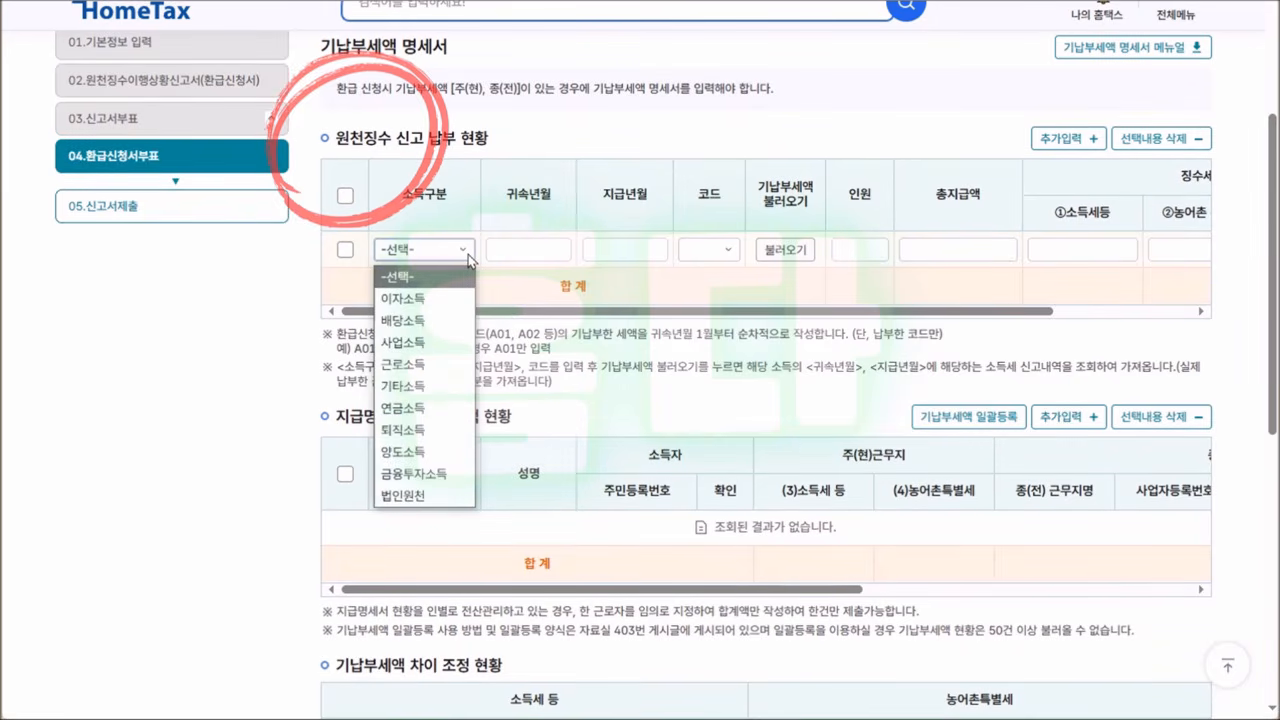
left_click(445, 362)
type("202401")
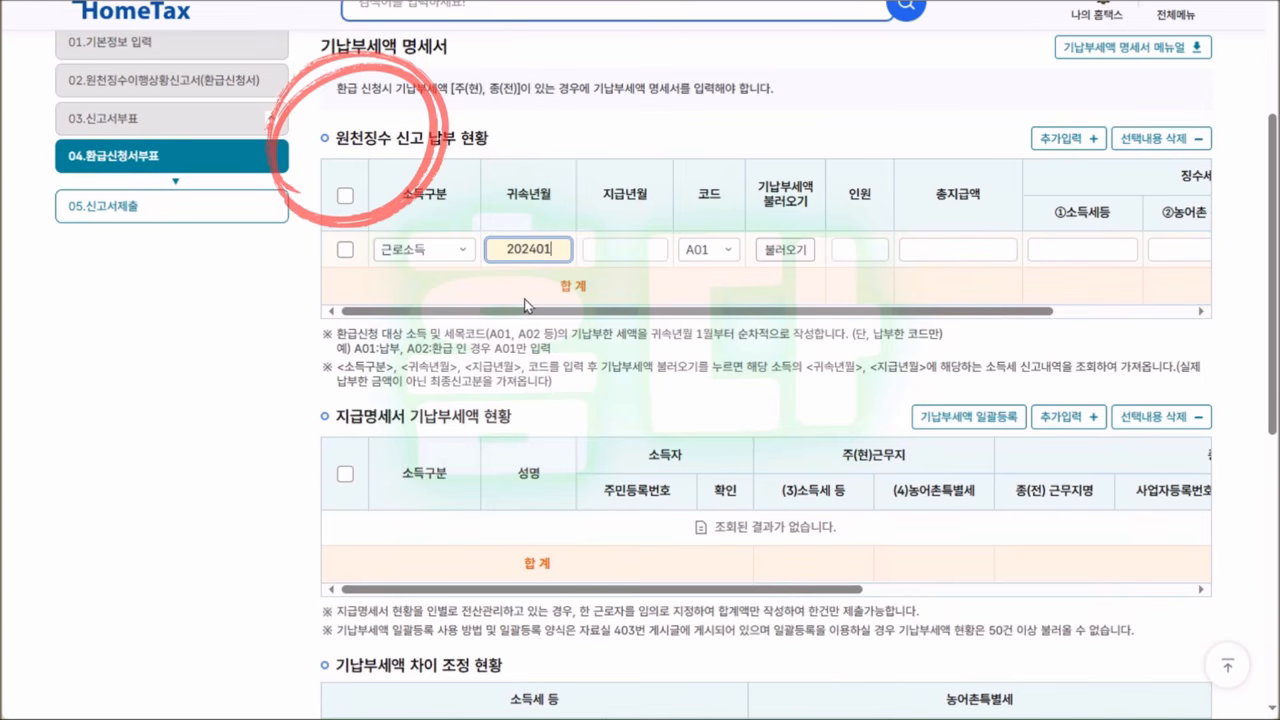
key("ctrl+a")
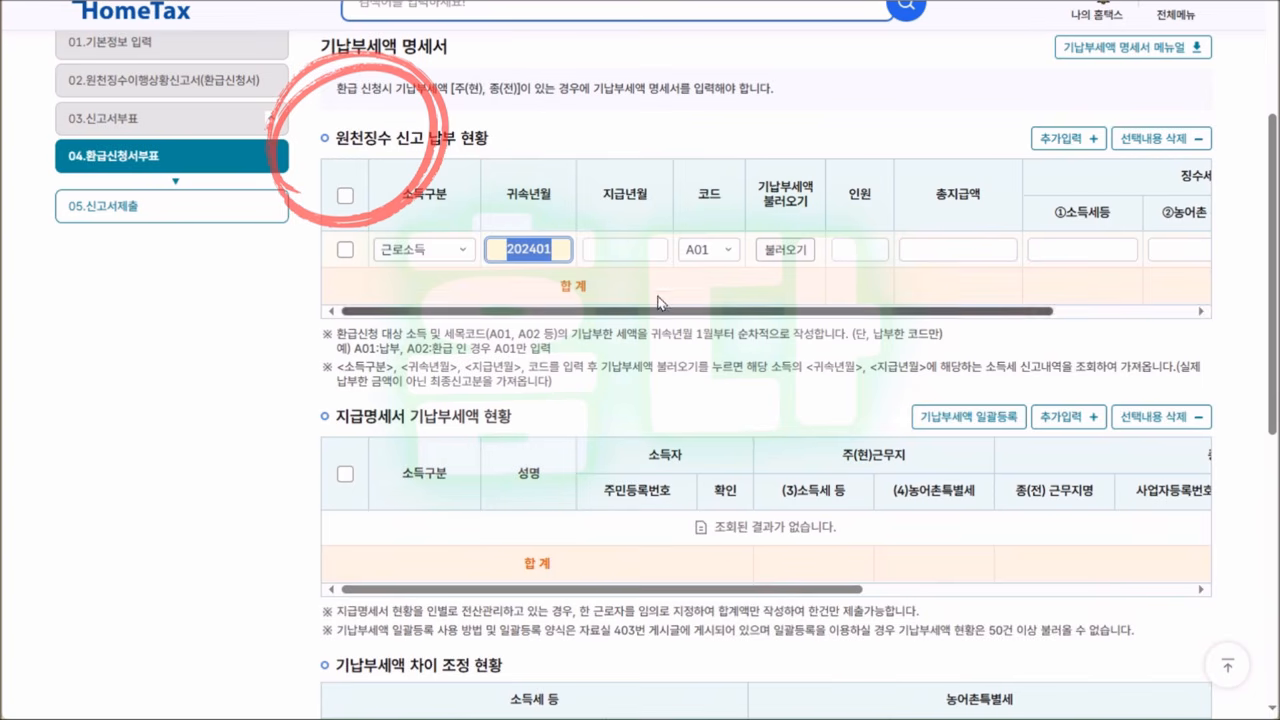
key("Tab")
type("2024-01")
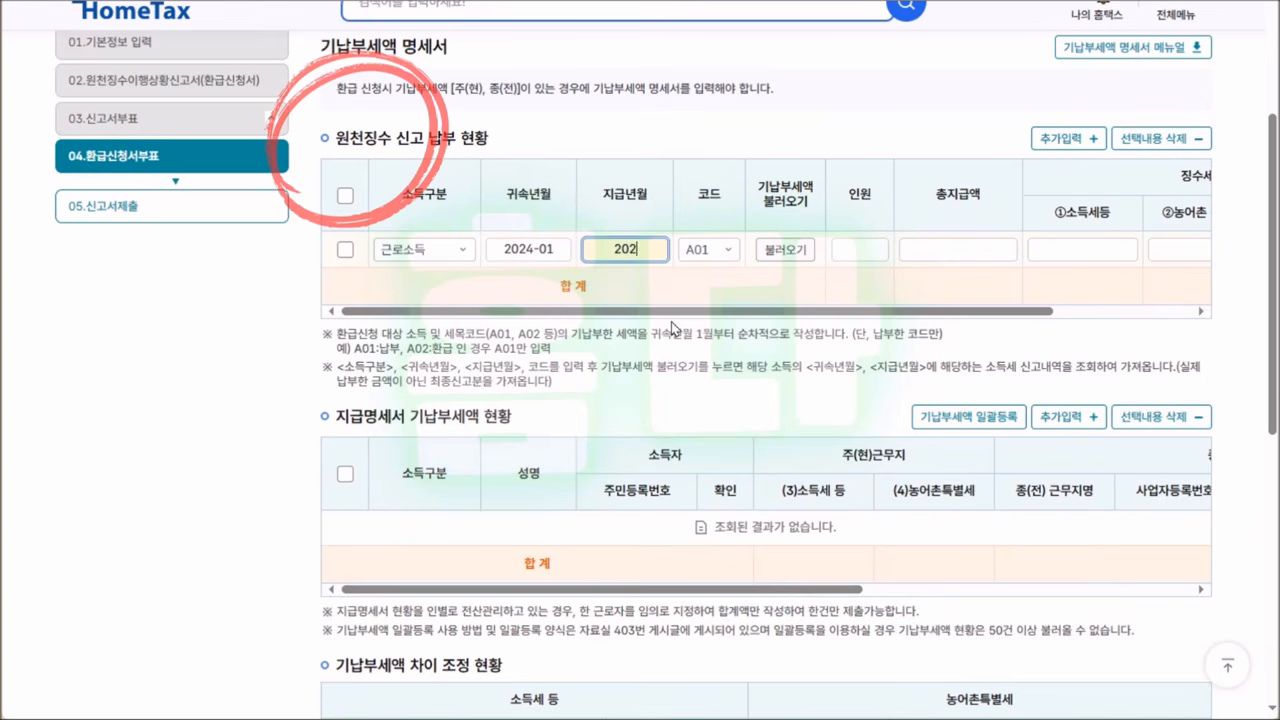
Set the 2024-01 row's code to A01 and load its reported 기납부세액 figures.
left_click(655, 283)
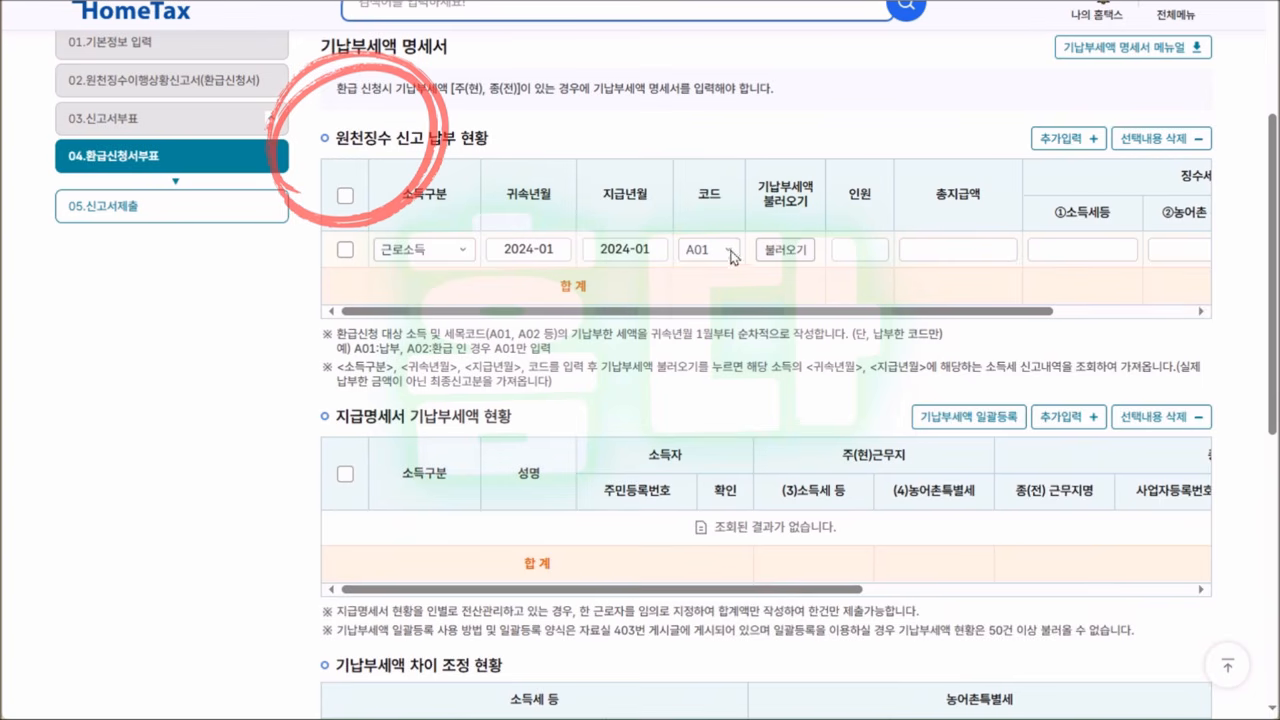
left_click(730, 250)
left_click(722, 280)
left_click(782, 252)
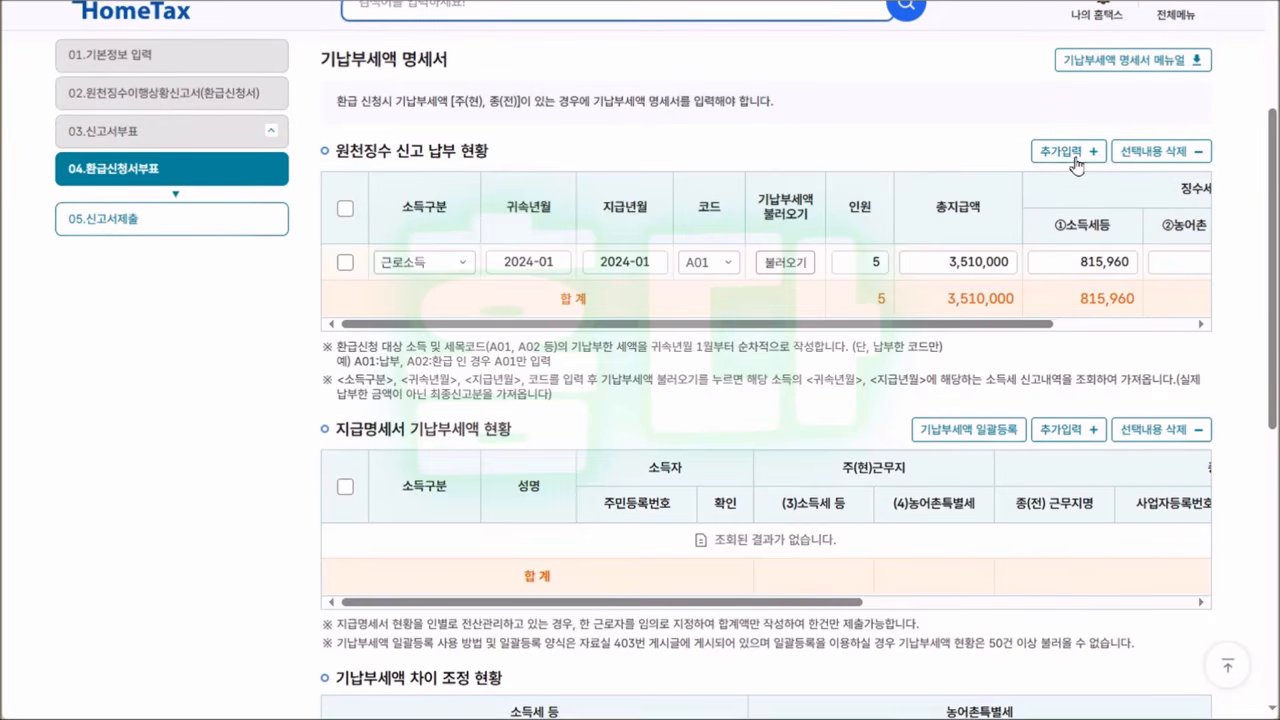
Add a second 원천징수 신고 납부 현황 row for 근로소득 with 귀속년월 and 지급년월 2024-02 and code A01.
left_click(1068, 151)
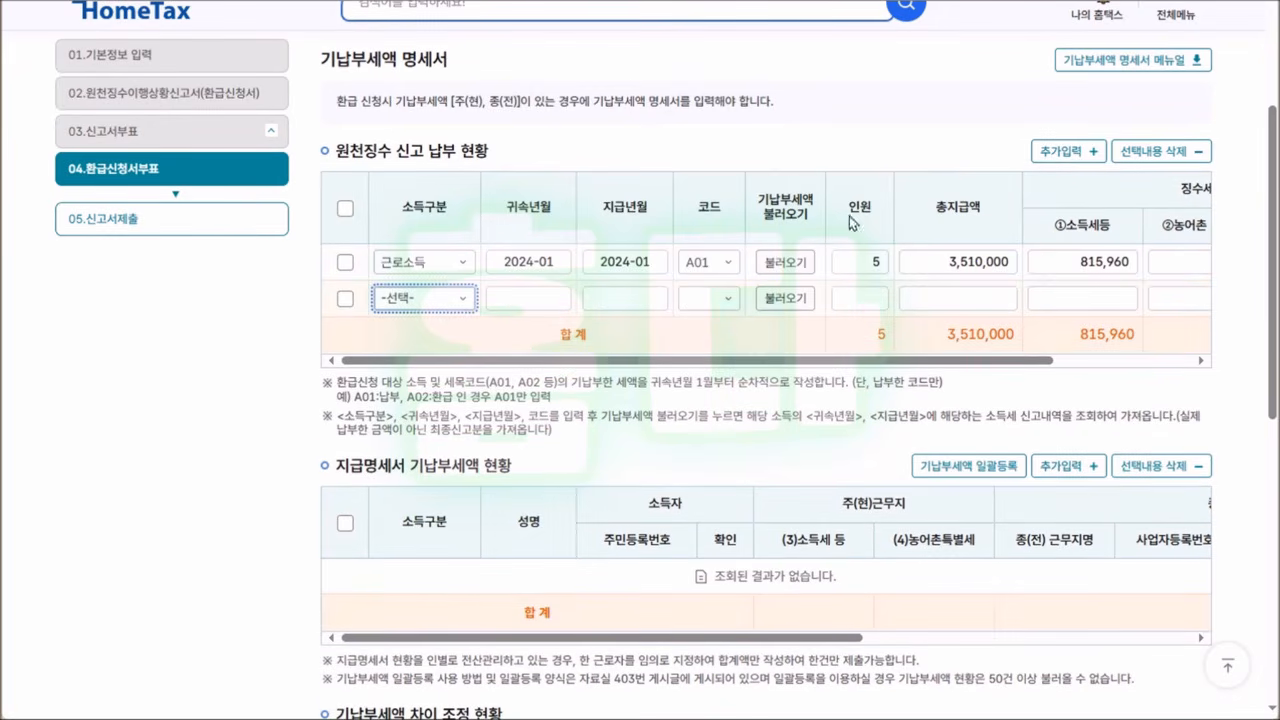
left_click(474, 303)
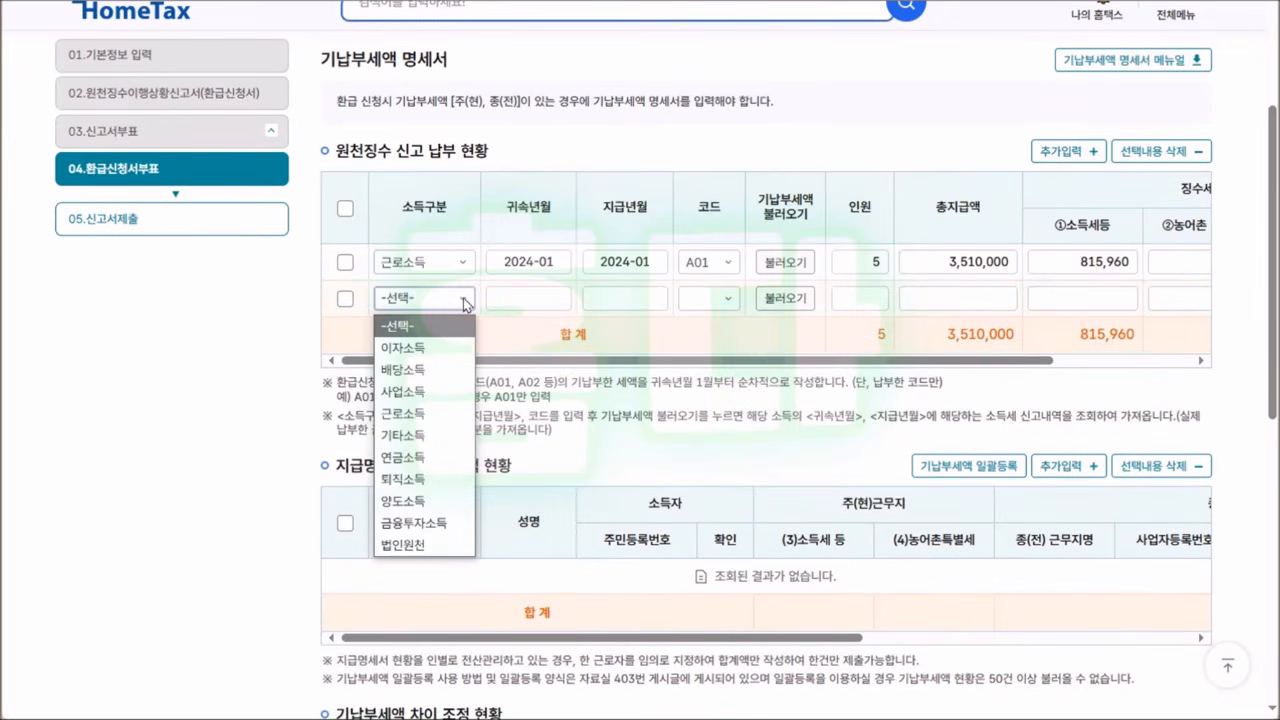
left_click(445, 412)
type("202402")
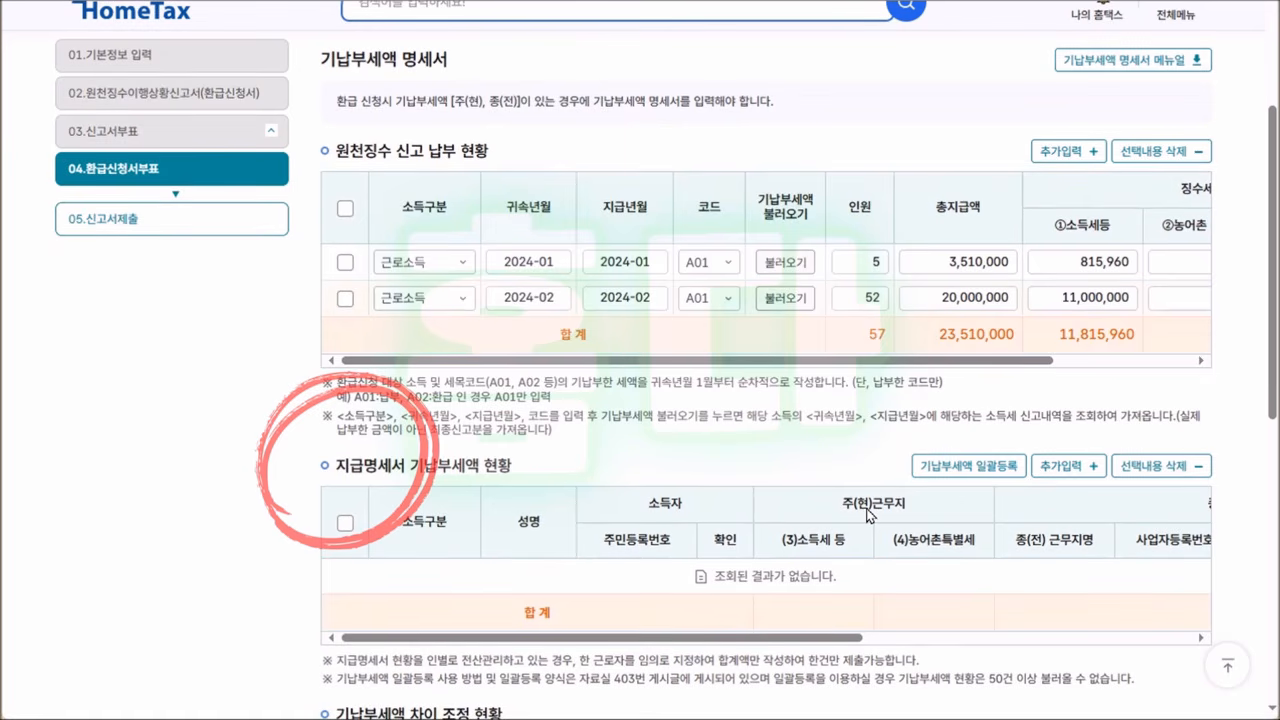
Add two 근로소득 rows to 지급명세서 기납부세액 현황, entering each earner's name, resident number and 주(현) 소득세 등 of 2,000,000 and 9,815,960.
left_click(1063, 483)
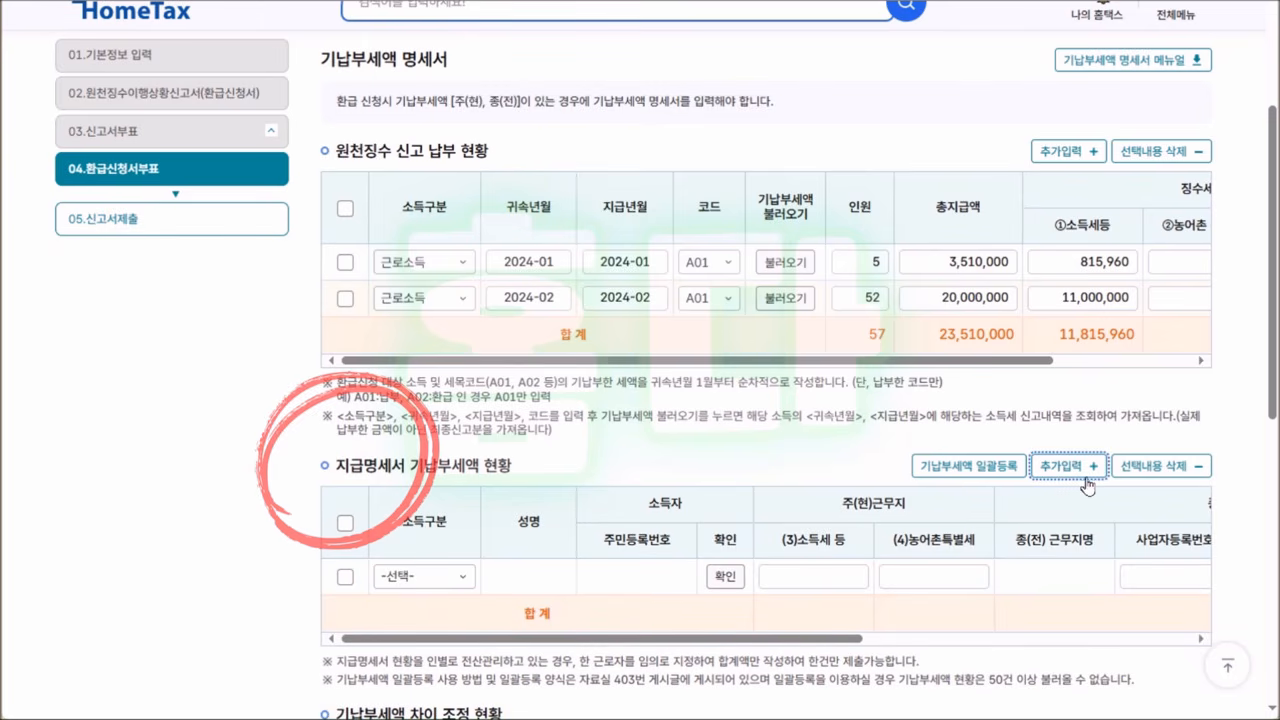
left_click(466, 576)
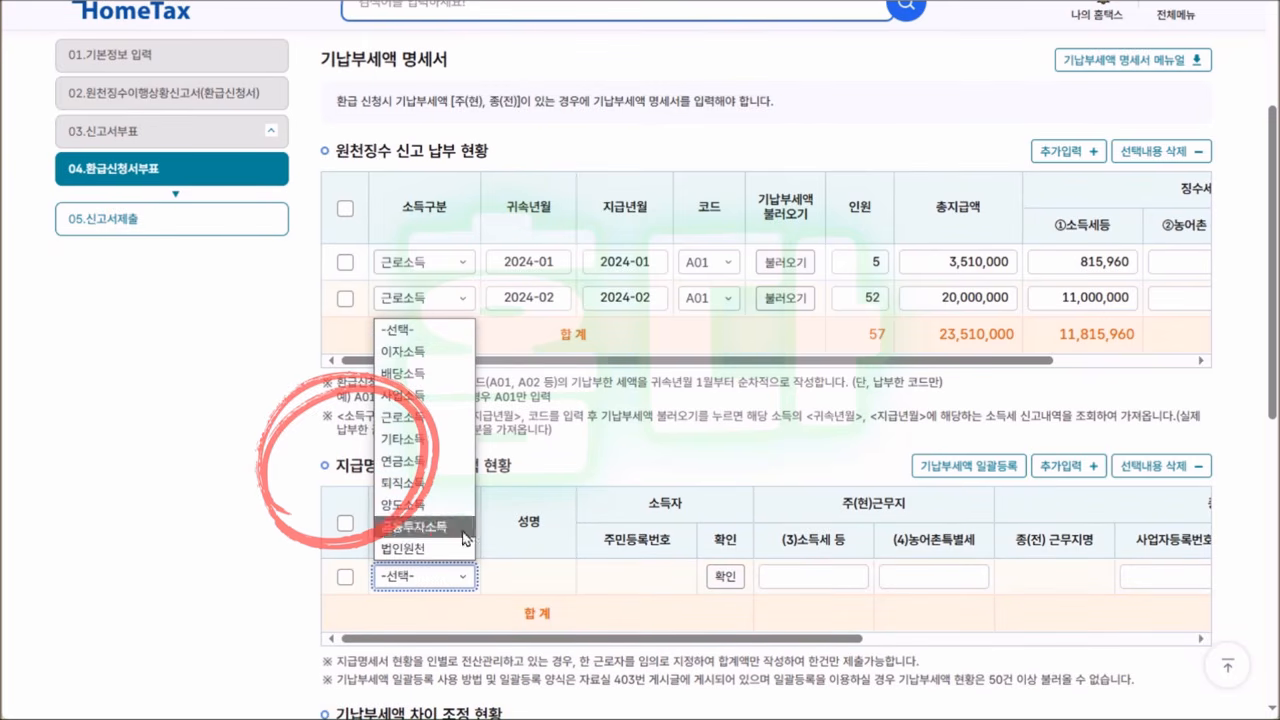
left_click(445, 418)
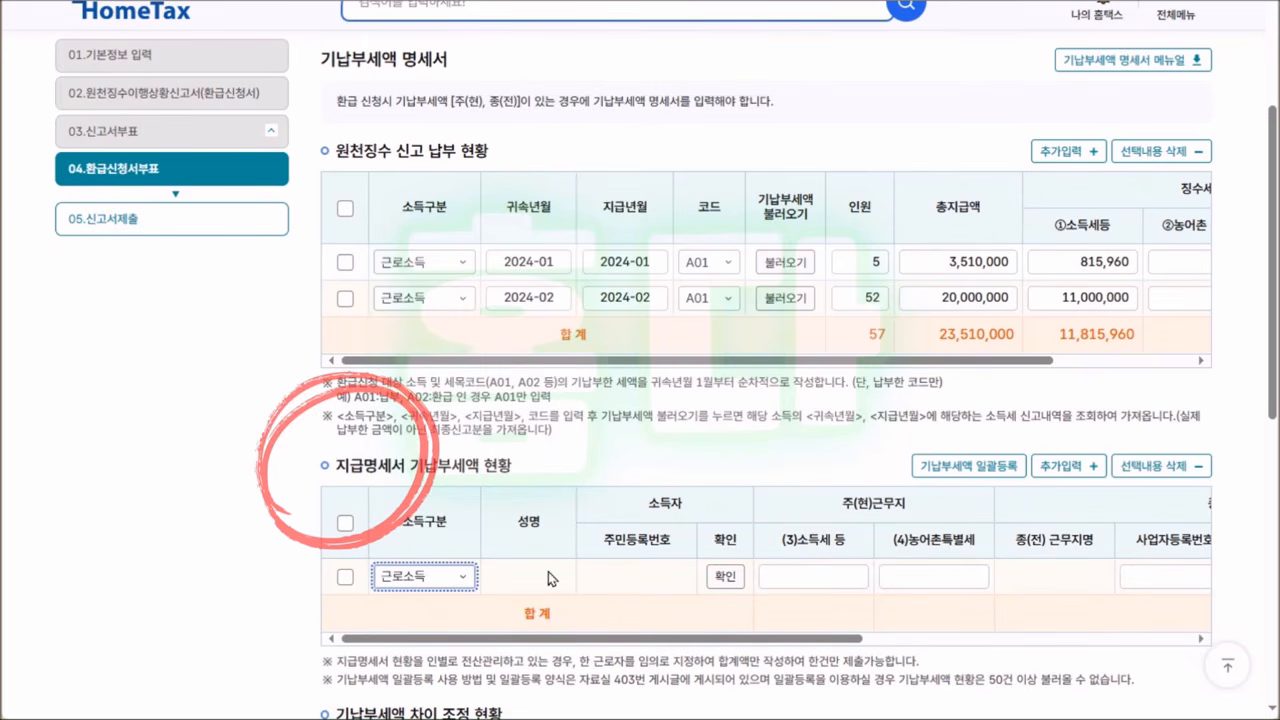
left_click(628, 580)
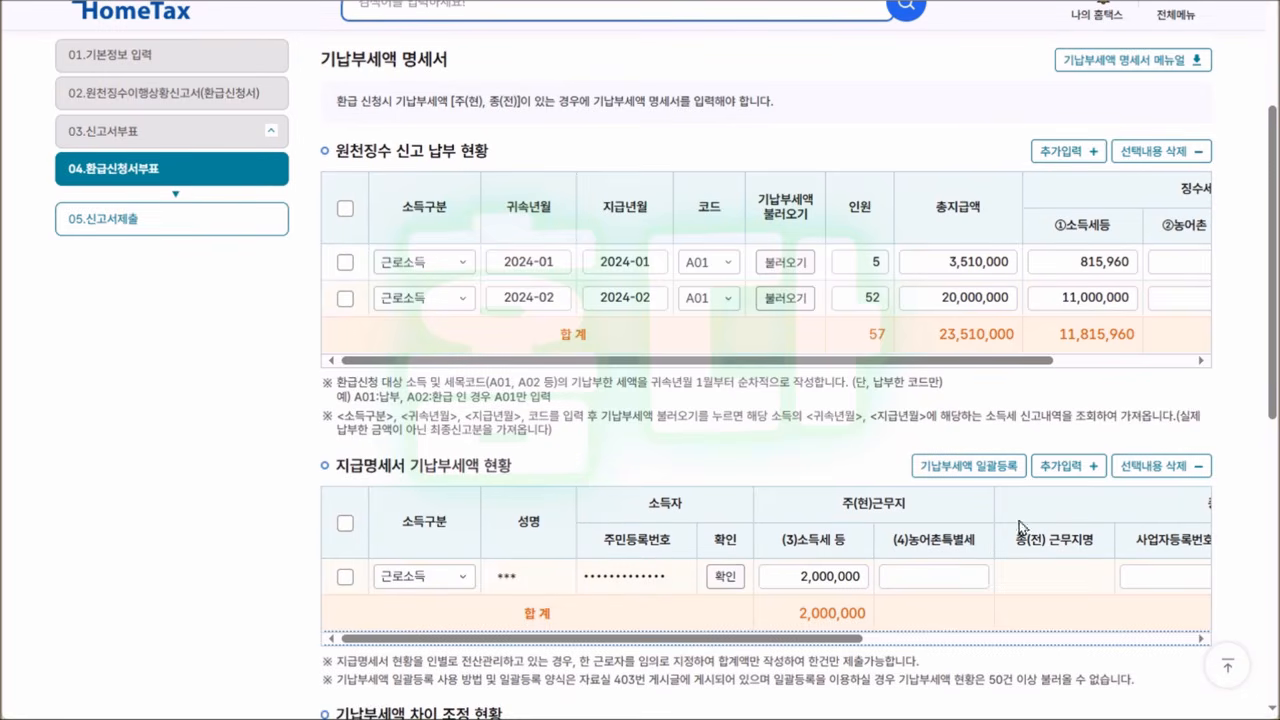
left_click(1068, 466)
left_click(464, 614)
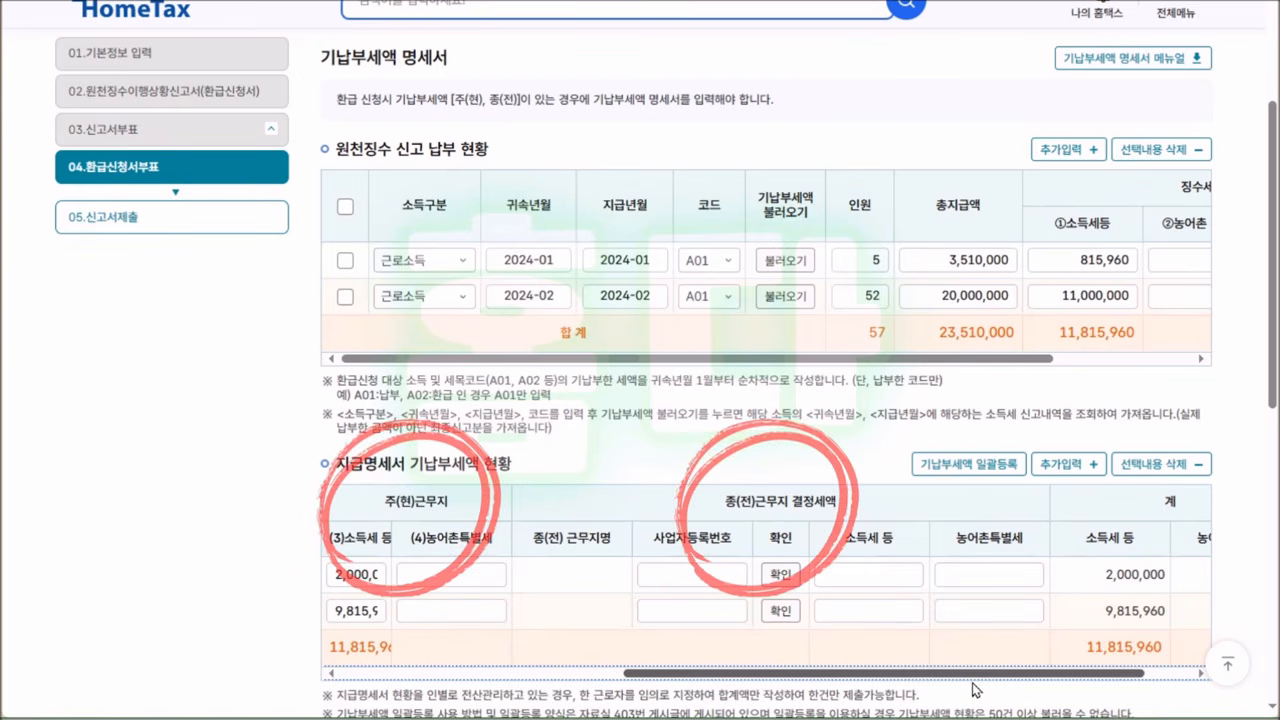
Under 기납부세액 차이 조정 현황, select the reasons 중도퇴사자 지급명세서 포함 and 기타, and open the 사유내용 field for entry.
scroll(565, 606, "down", 5)
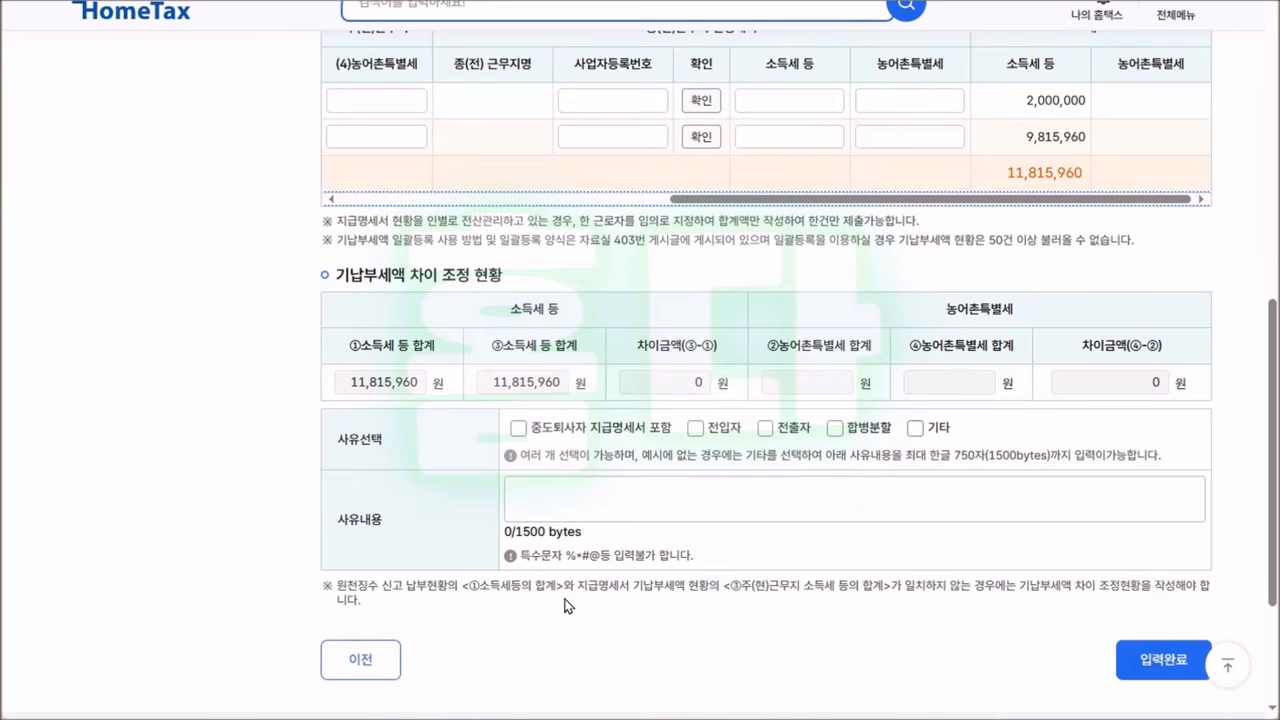
left_click(592, 430)
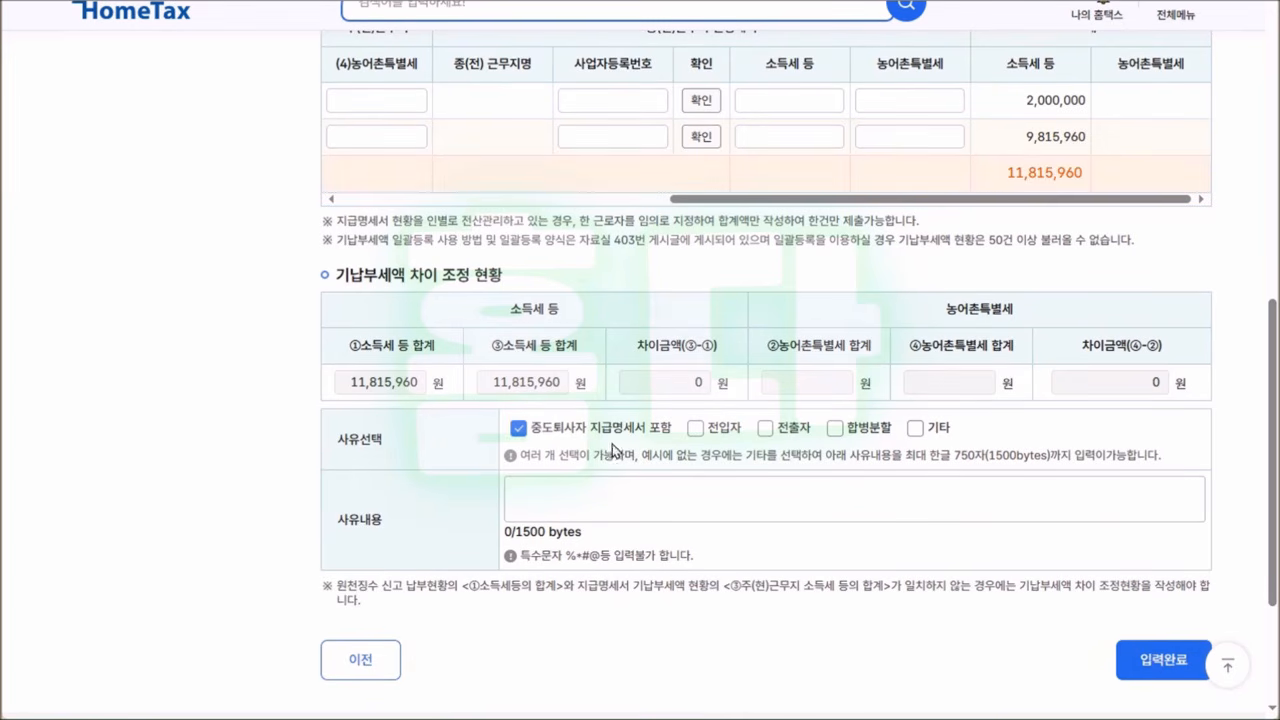
left_click(914, 429)
left_click(863, 492)
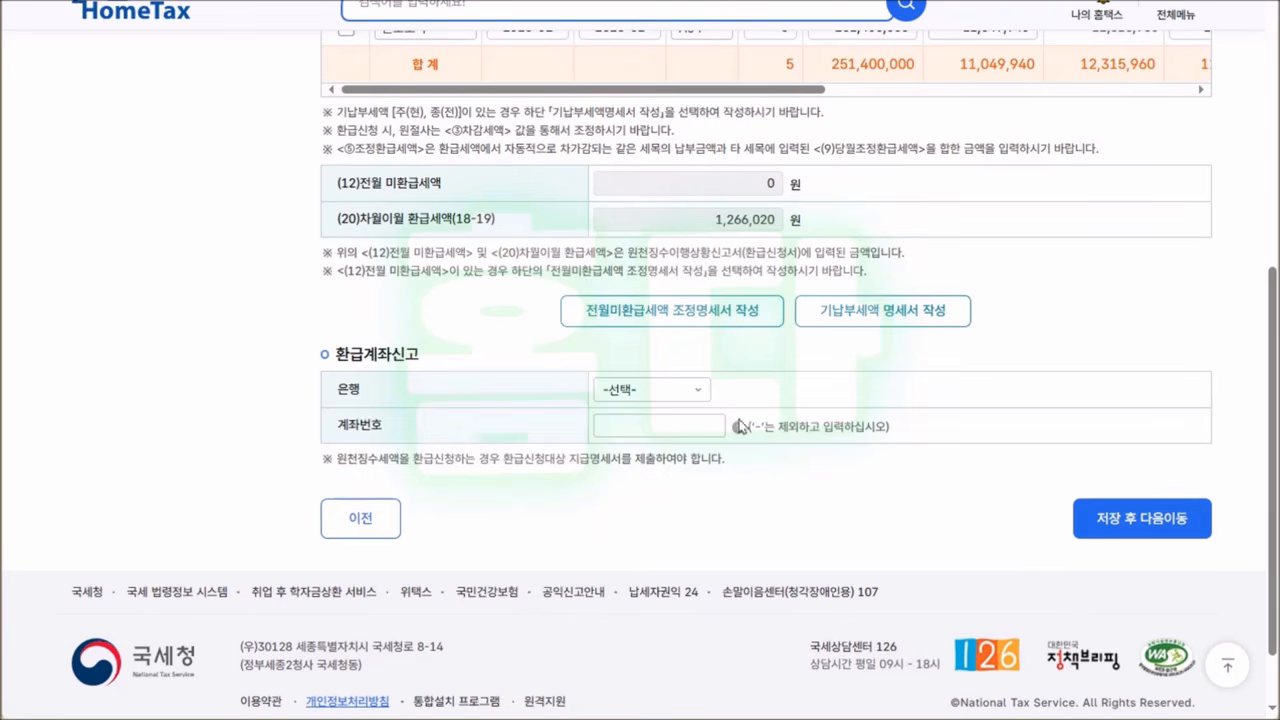
Select 기*은행 as the refund bank, enter the refund account number, and save to proceed to 신고서제출.
left_click(694, 391)
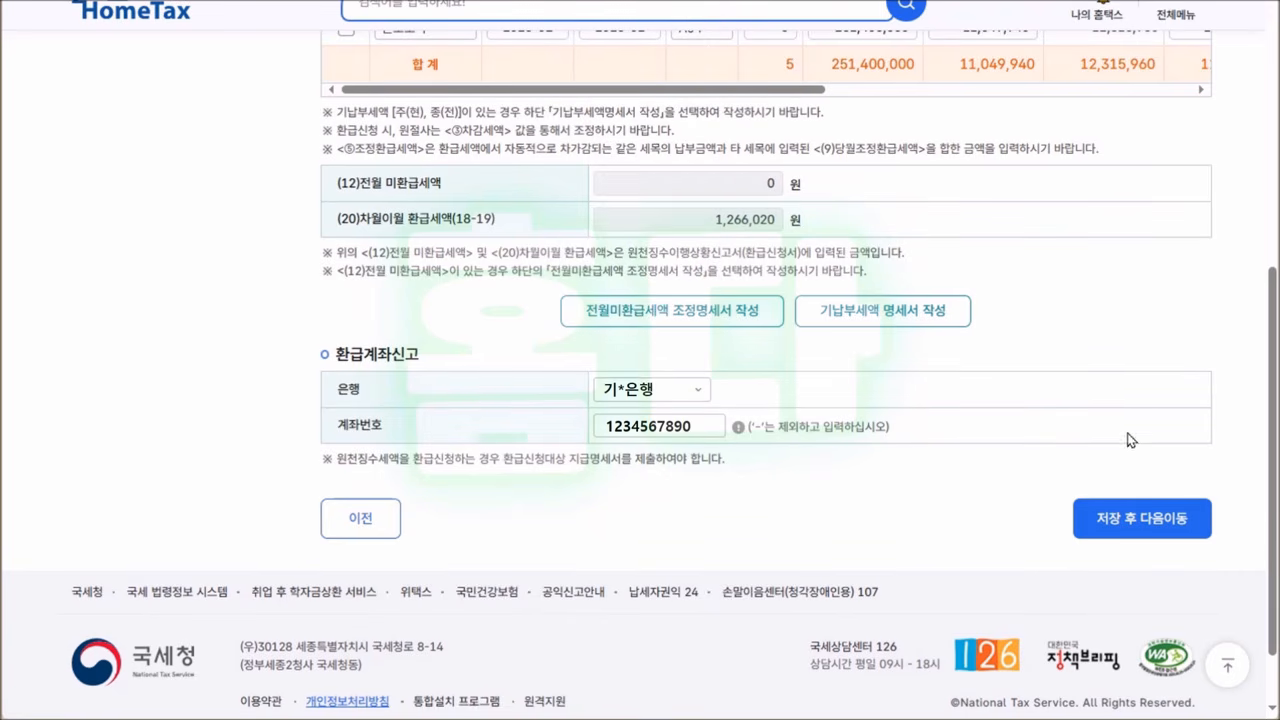
left_click(1143, 516)
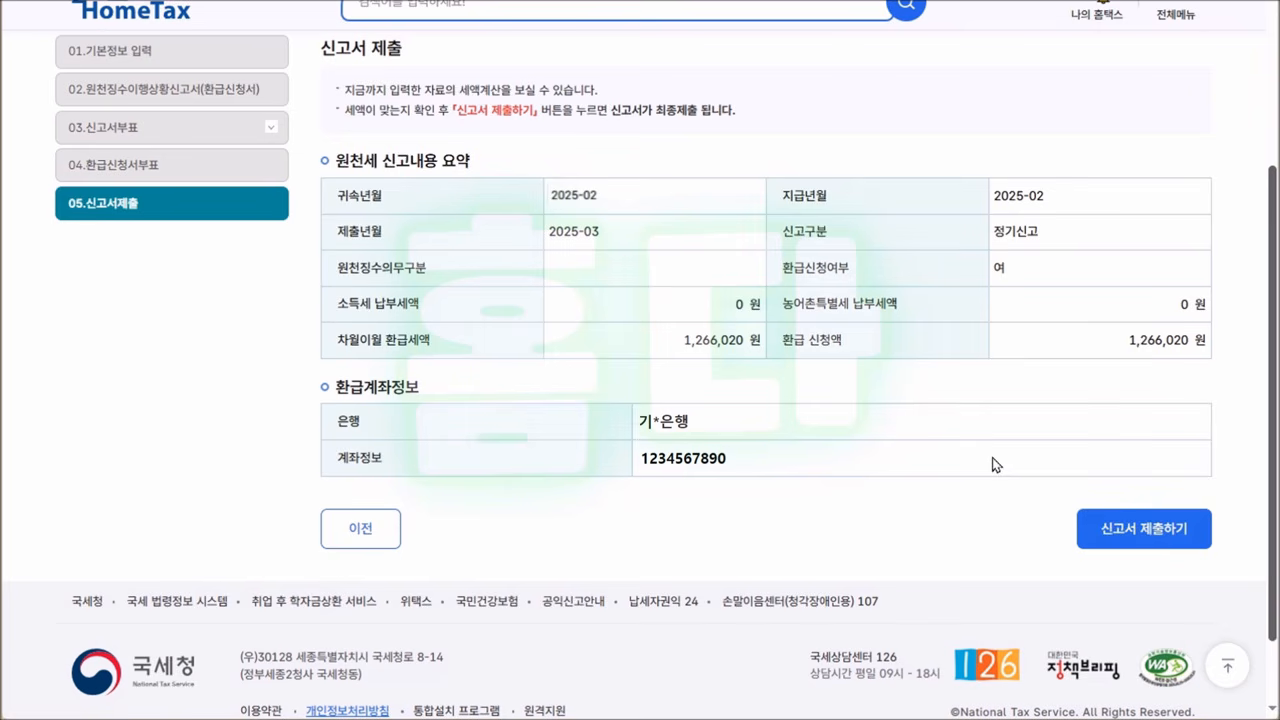